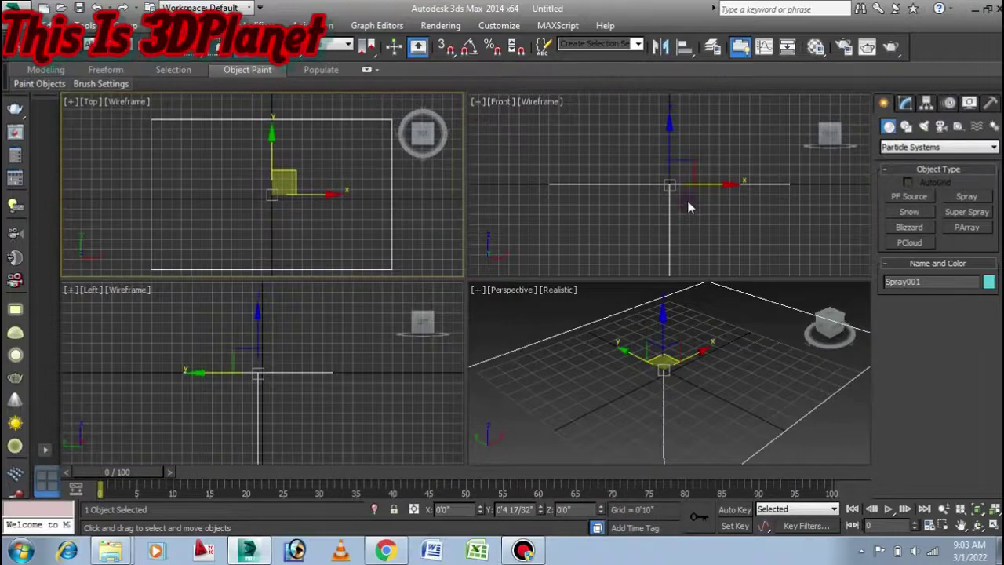
# - Raise the spray emitter to about 15'5" above the ground in the front view and scrub the animation to frame 11
pyautogui.hotkey('alt', 'w')
pyautogui.scroll(-2, 594, 251)
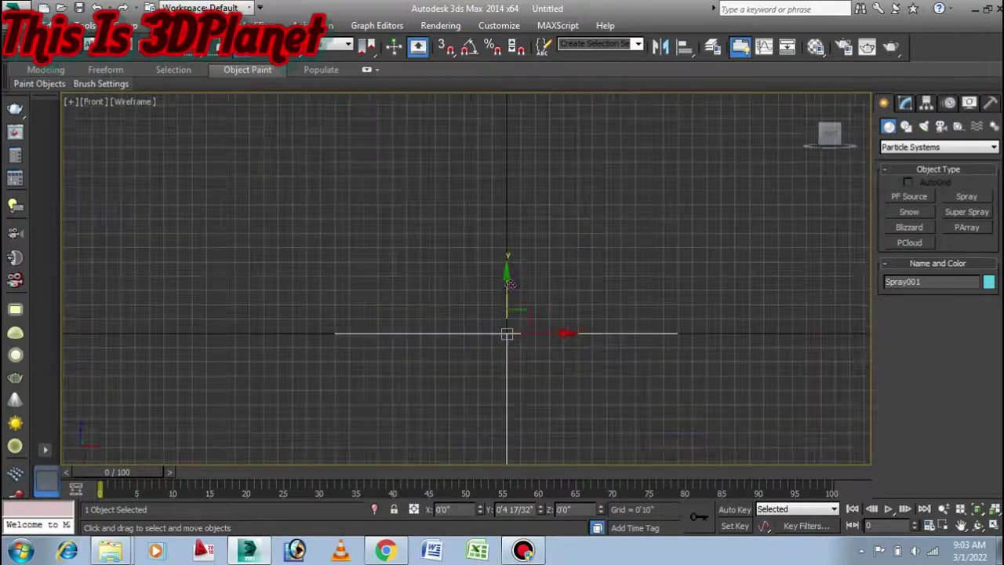
pyautogui.moveTo(510, 284); pyautogui.dragTo(510, 115)
pyautogui.moveTo(520, 184); pyautogui.dragTo(520, 283, button='middle')
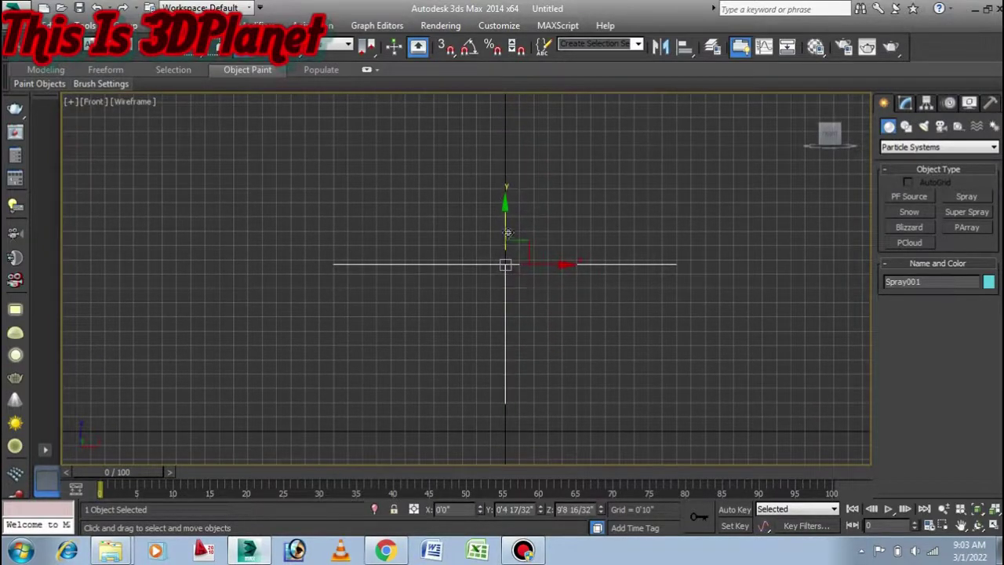
pyautogui.moveTo(507, 233); pyautogui.dragTo(506, 135)
pyautogui.moveTo(185, 473)
pyautogui.mouseDown()
pyautogui.moveTo(165, 474)
pyautogui.moveTo(226, 475)
pyautogui.moveTo(180, 474)
pyautogui.mouseUp()
# - Set both the render count and the viewport count of the spray emitter to 1000
pyautogui.hotkey('alt', 'w')
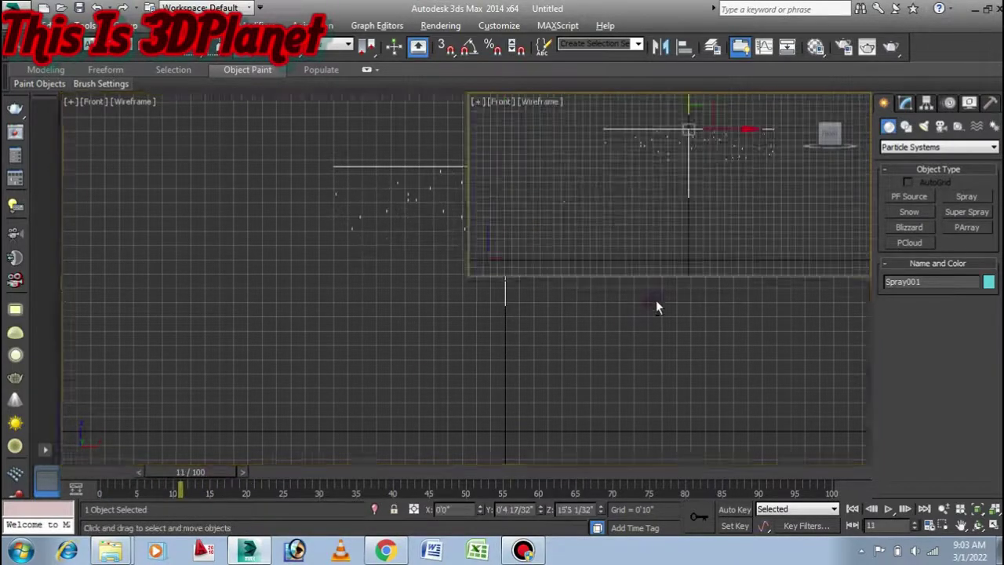
pyautogui.hotkey('alt', 'w')
pyautogui.hotkey('alt', 'w')
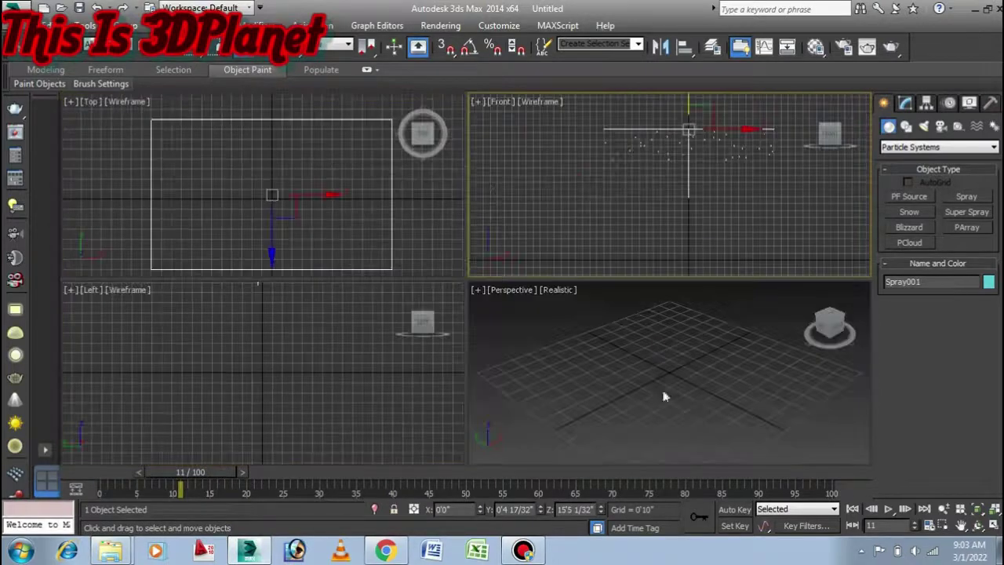
pyautogui.middleClick(684, 388)
pyautogui.hotkey('alt', 'w')
pyautogui.moveTo(586, 283)
pyautogui.mouseDown(button='middle')
pyautogui.moveTo(563, 411)
pyautogui.moveTo(556, 323)
pyautogui.mouseUp(button='middle')
pyautogui.scroll(-4, 596, 346)
pyautogui.click(905, 103)
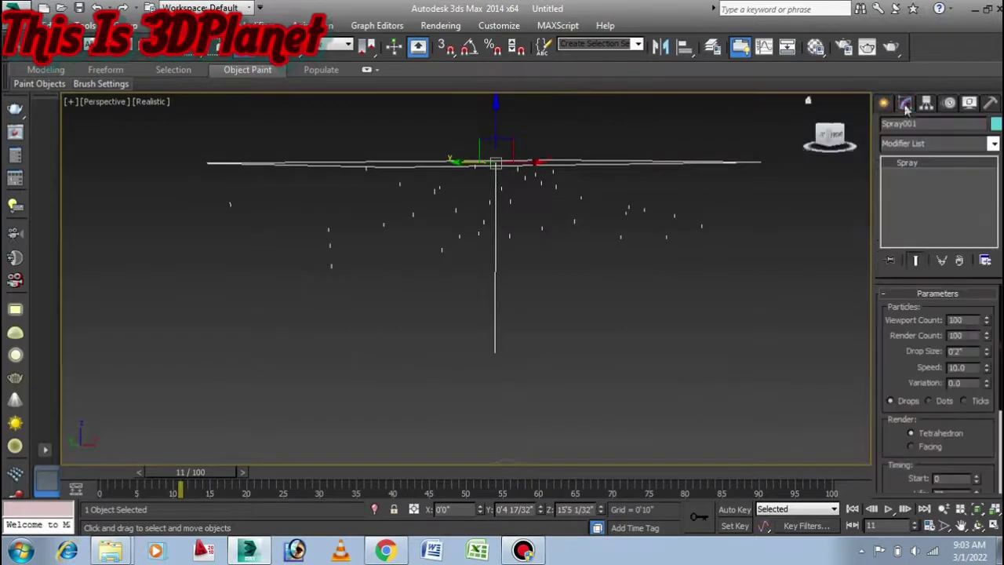
pyautogui.doubleClick(955, 335)
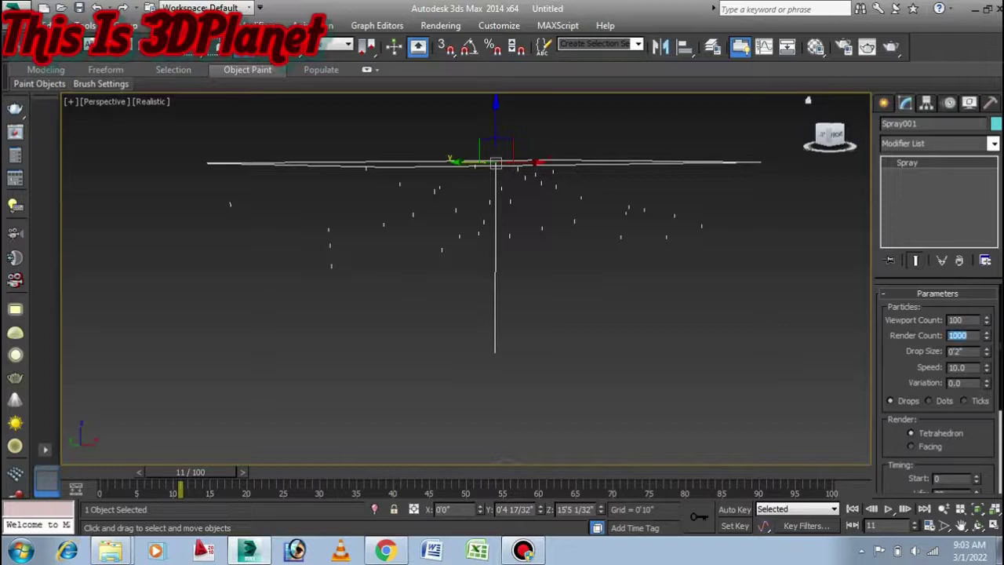
pyautogui.doubleClick(973, 319)
pyautogui.write('1')
pyautogui.press('Return')
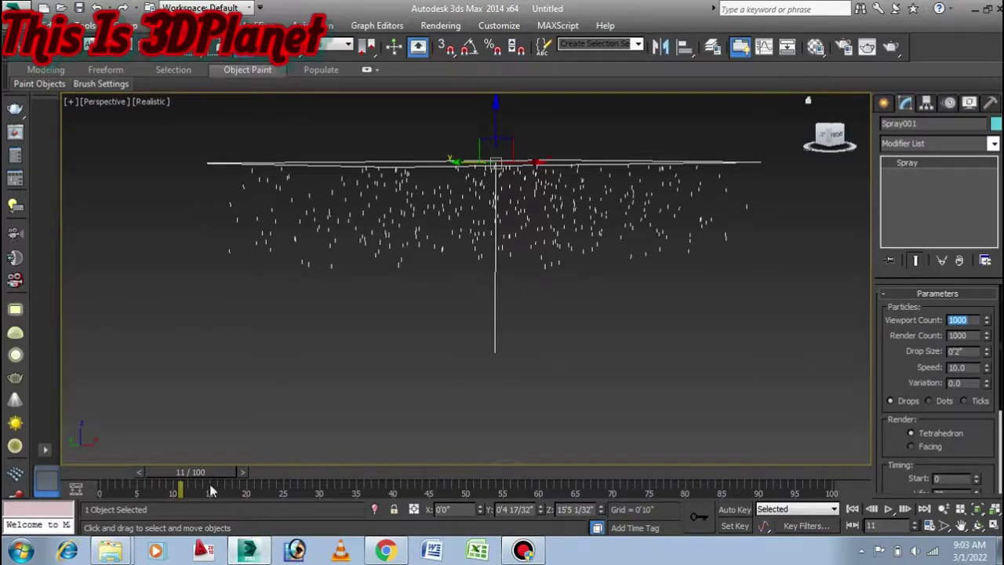
# - Increase the spray's drop size to about 0'3 27/32", set its speed to 4, and scrub the timeline to preview the fall
pyautogui.moveTo(189, 471)
pyautogui.mouseDown()
pyautogui.moveTo(285, 470)
pyautogui.moveTo(243, 472)
pyautogui.mouseUp()
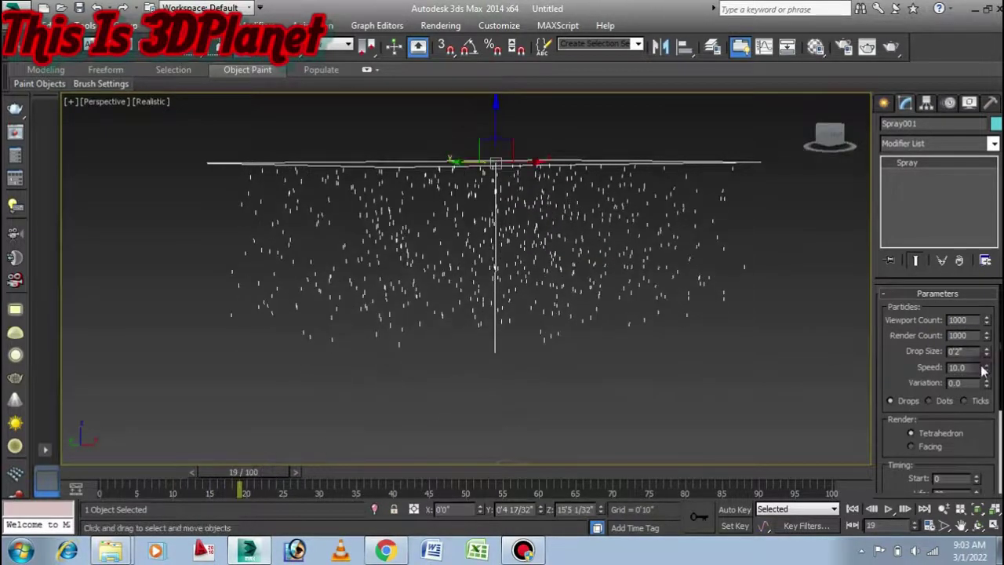
pyautogui.moveTo(986, 353); pyautogui.dragTo(987, 279)
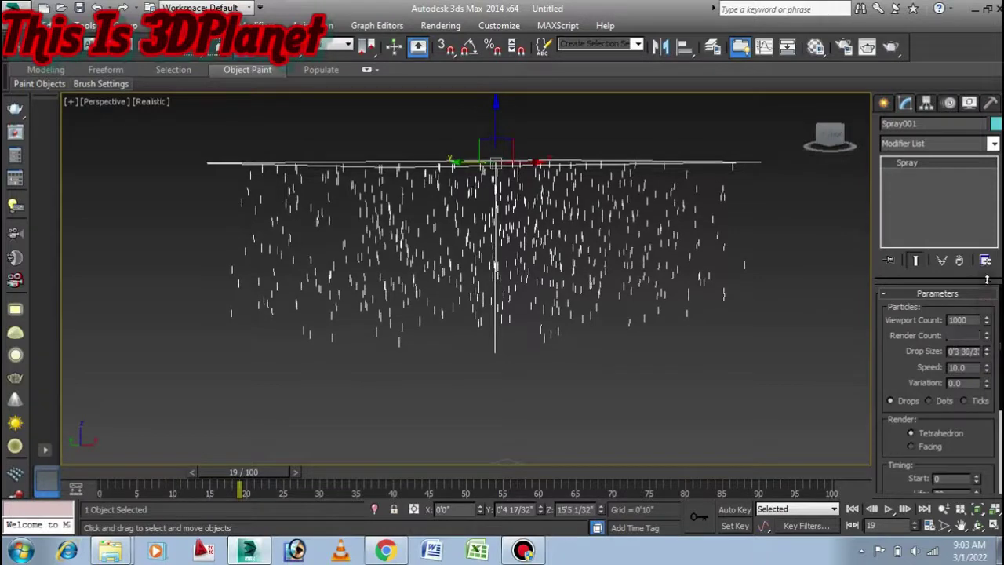
pyautogui.doubleClick(970, 368)
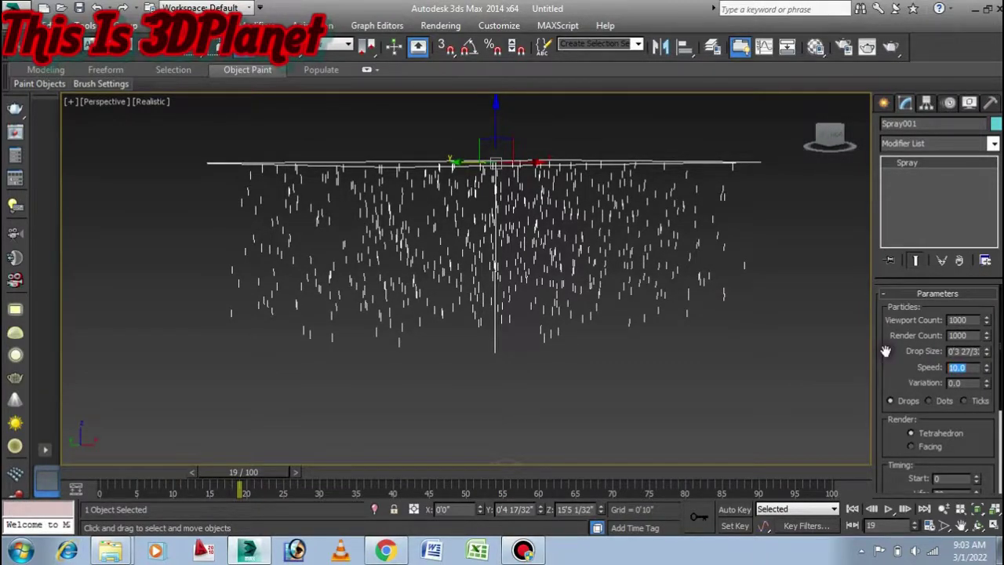
pyautogui.write('4')
pyautogui.press('Return')
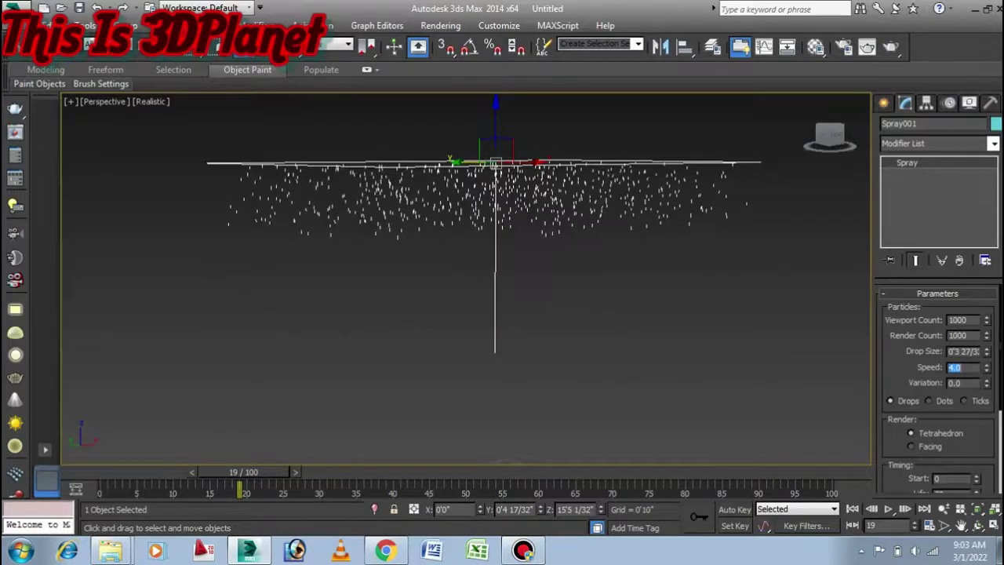
pyautogui.moveTo(280, 469)
pyautogui.mouseDown()
pyautogui.moveTo(439, 470)
pyautogui.moveTo(239, 474)
pyautogui.mouseUp()
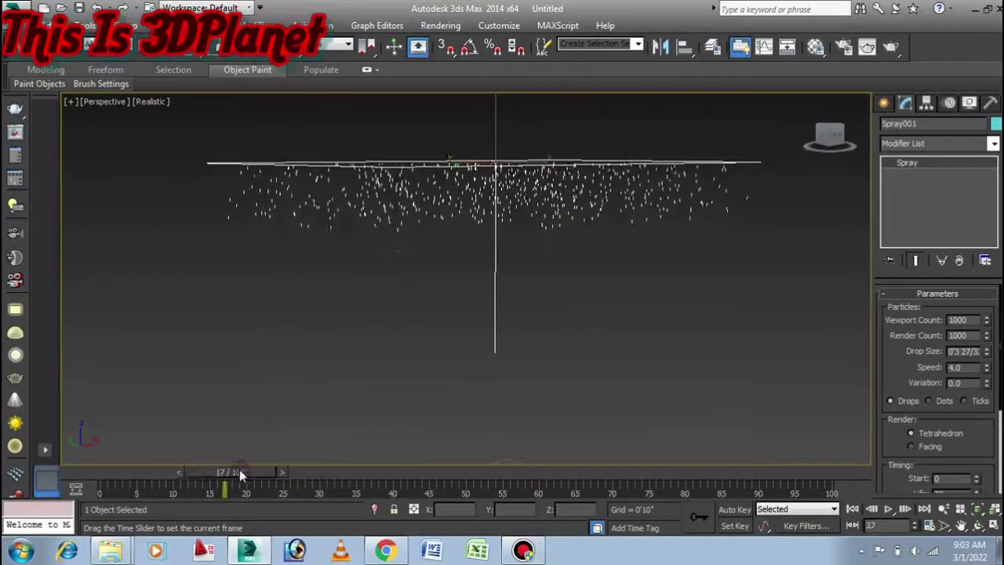
# - Create a Gravity space warp in the top view, centred on the spray emitter and about as deep as its outline
pyautogui.click(885, 104)
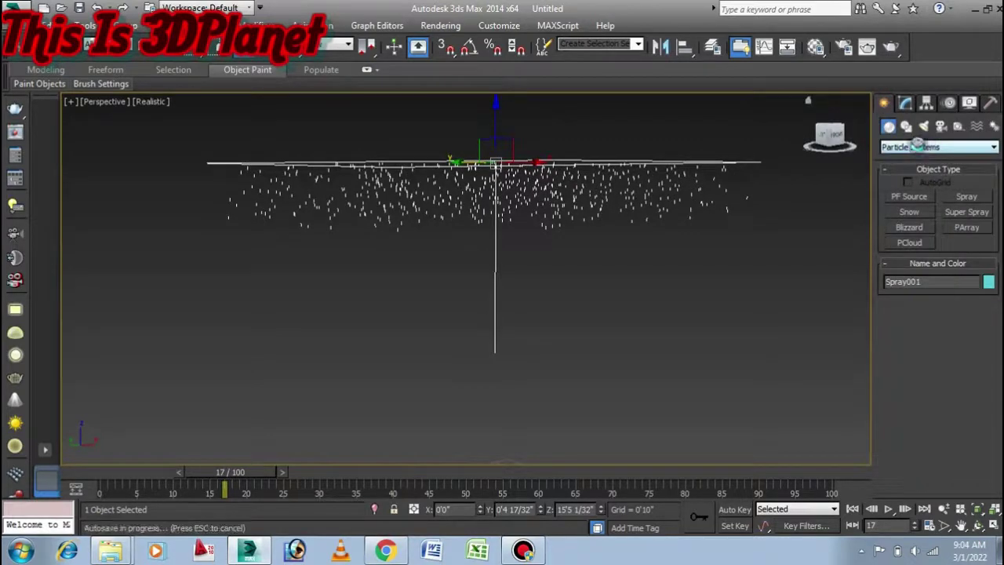
pyautogui.click(977, 127)
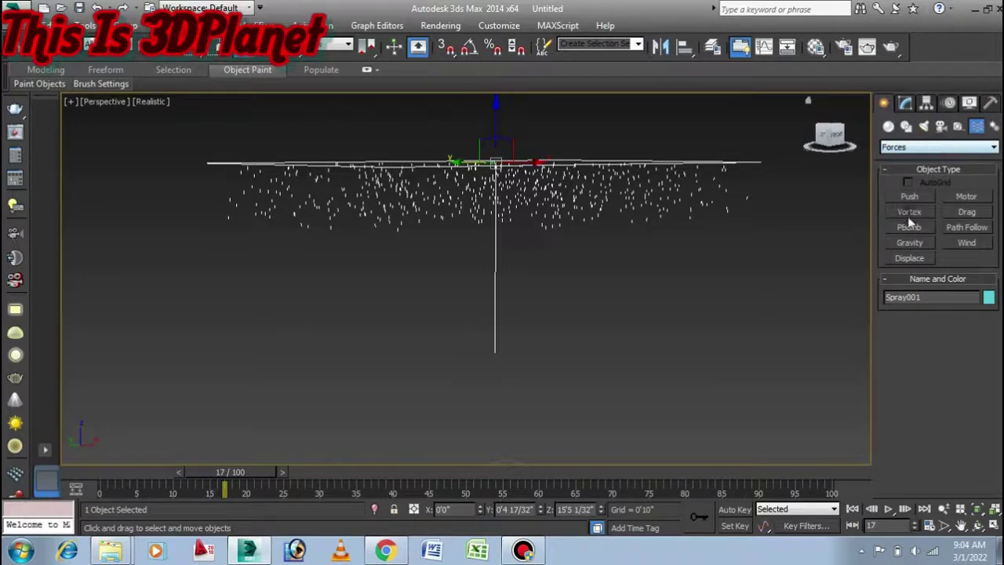
pyautogui.click(908, 243)
pyautogui.hotkey('alt', 'w')
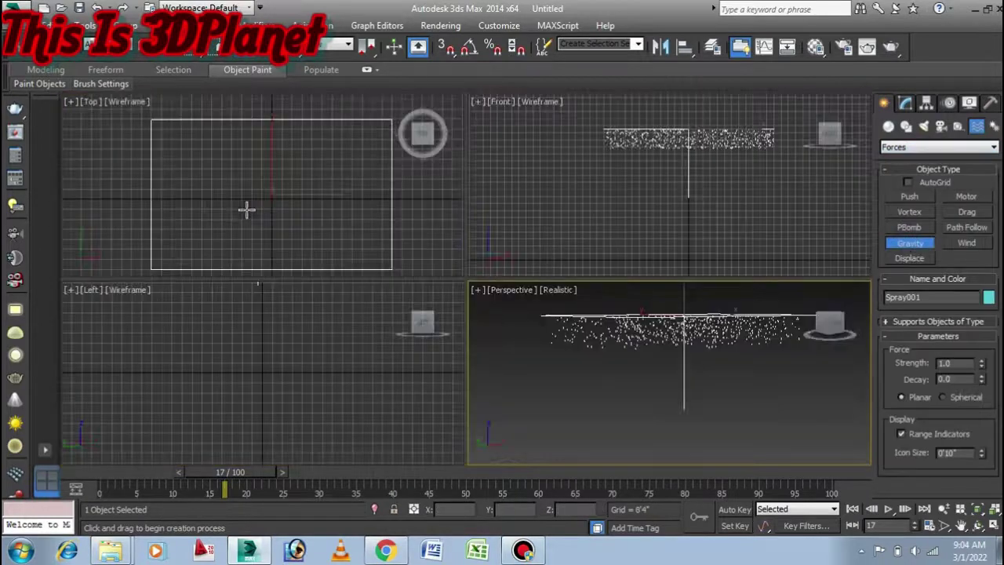
pyautogui.hotkey('alt', 'w')
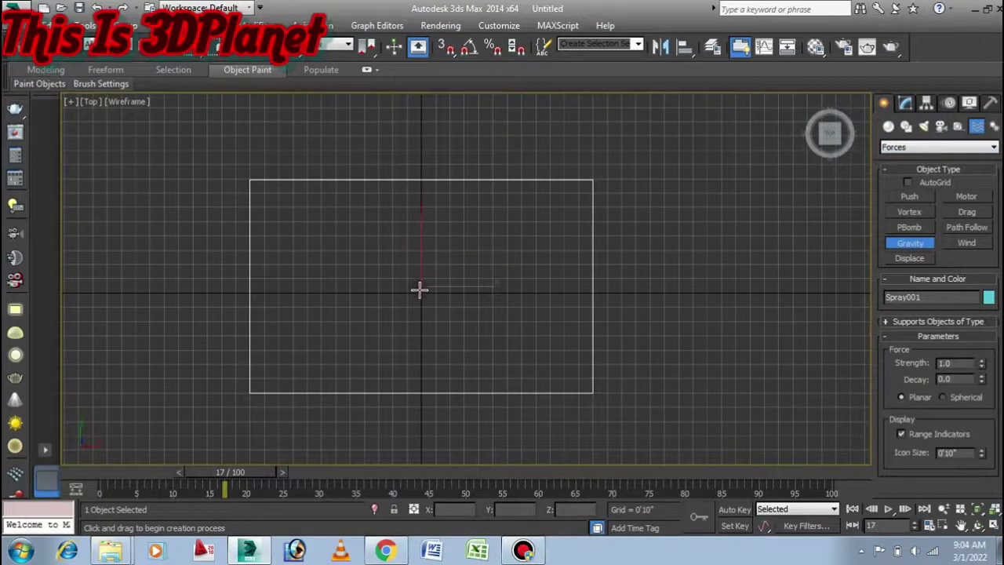
pyautogui.moveTo(422, 285); pyautogui.dragTo(617, 205)
pyautogui.rightClick(487, 270)
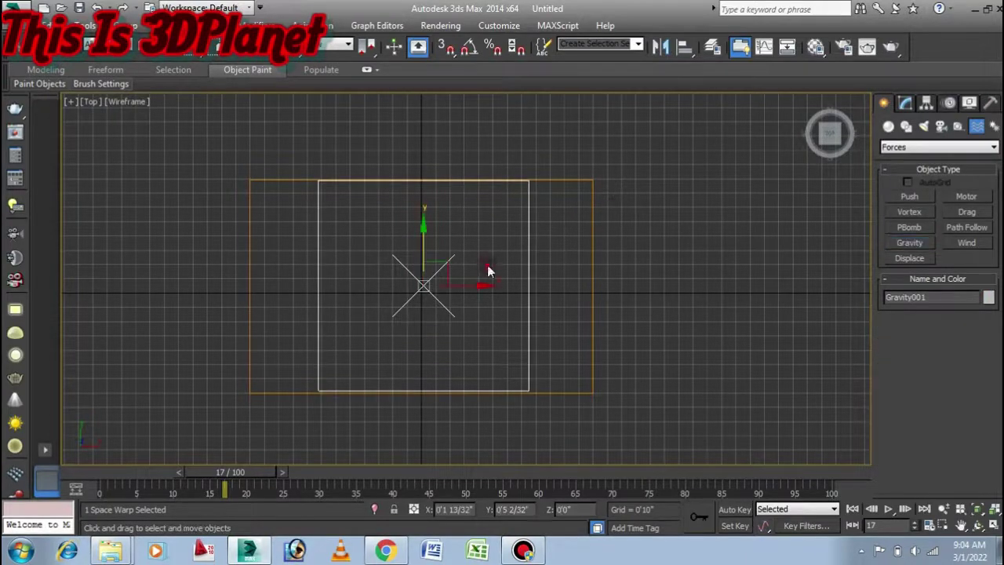
# - Bind the spray emitter to the gravity space warp and scrub to frame 28 to preview the falling drops
pyautogui.hotkey('alt', 'w')
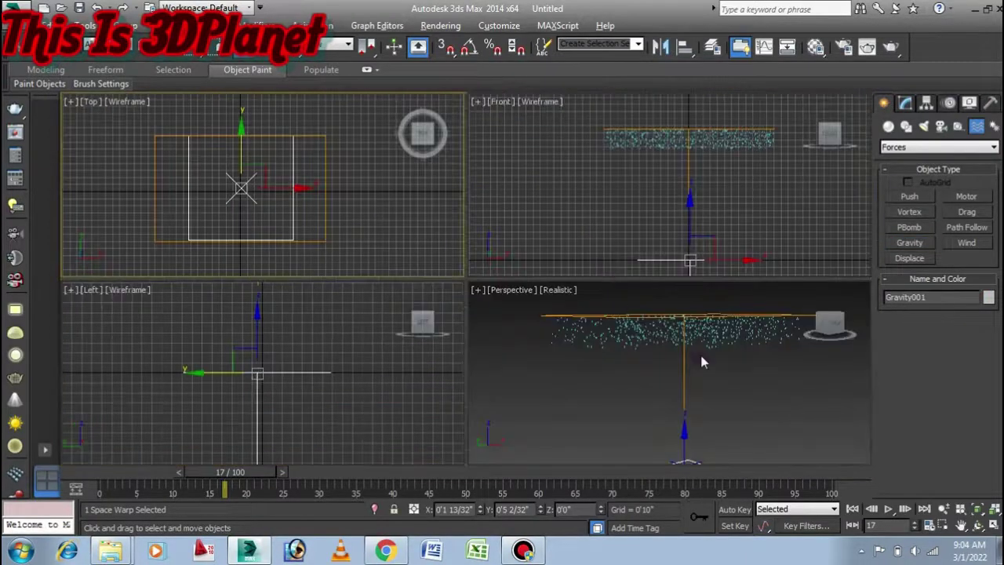
pyautogui.rightClick(701, 356)
pyautogui.hotkey('alt', 'w')
pyautogui.moveTo(701, 356); pyautogui.dragTo(600, 295, button='middle')
pyautogui.scroll(-3, 642, 318)
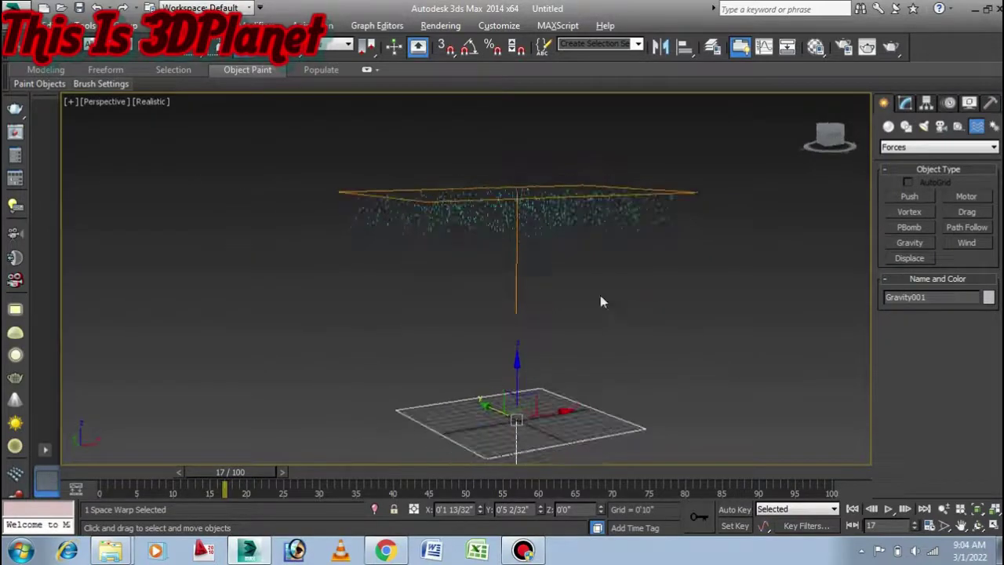
pyautogui.click(76, 45)
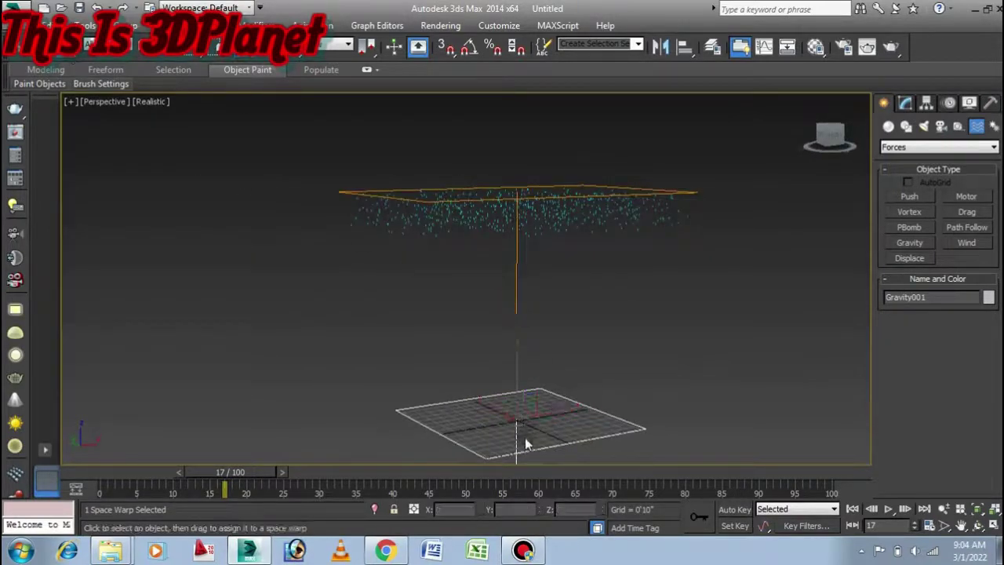
pyautogui.moveTo(550, 292); pyautogui.dragTo(576, 208)
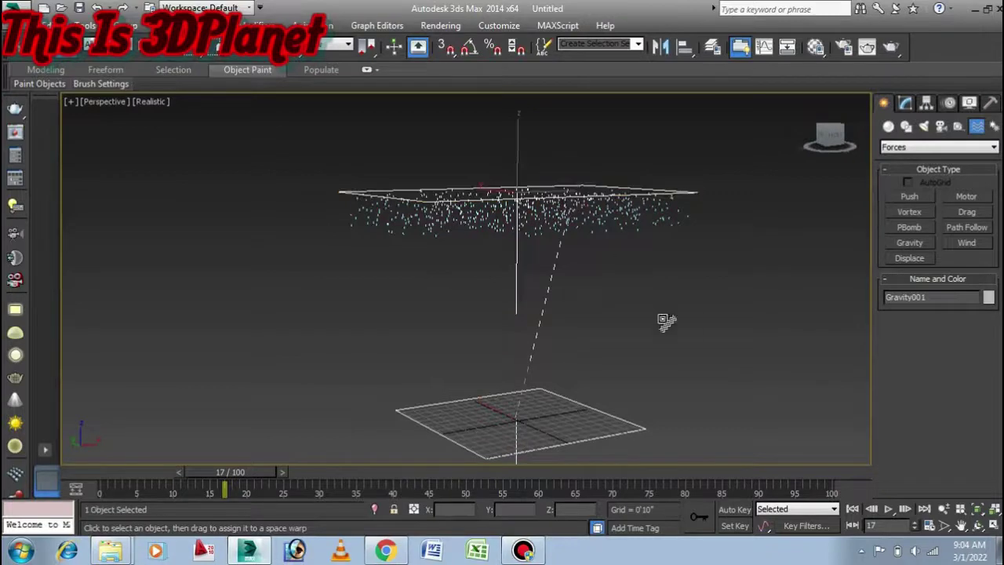
pyautogui.moveTo(618, 381); pyautogui.dragTo(588, 370, button='middle')
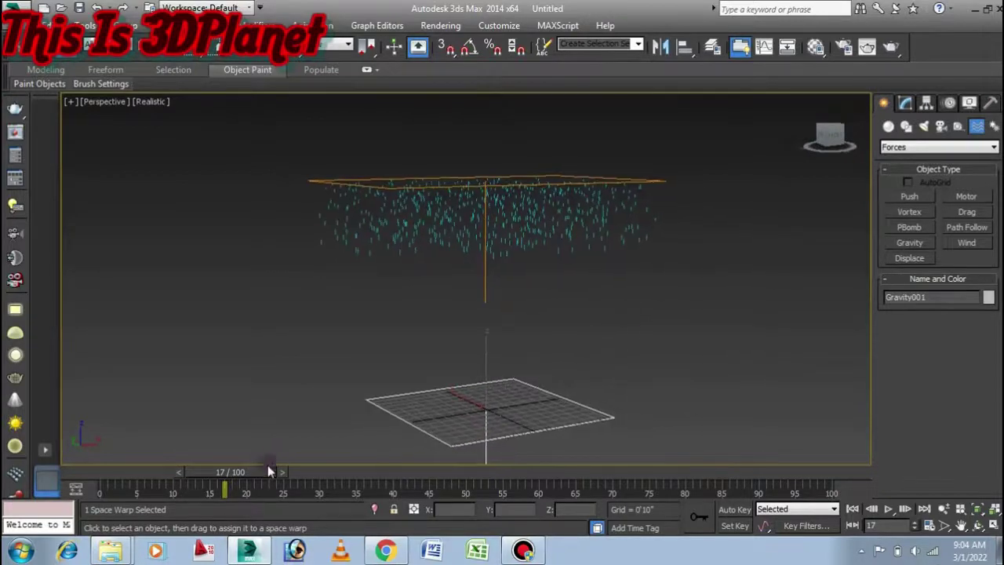
pyautogui.moveTo(268, 470); pyautogui.dragTo(343, 491)
# - Draw a Deflector space warp in the top view that matches the gravity icon's square outline
pyautogui.click(935, 146)
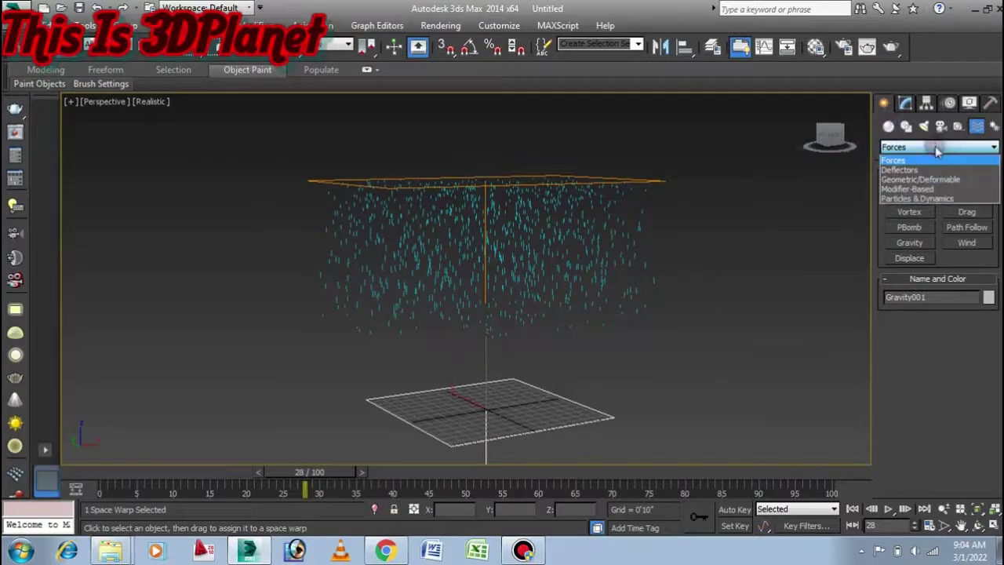
pyautogui.click(899, 170)
pyautogui.click(967, 227)
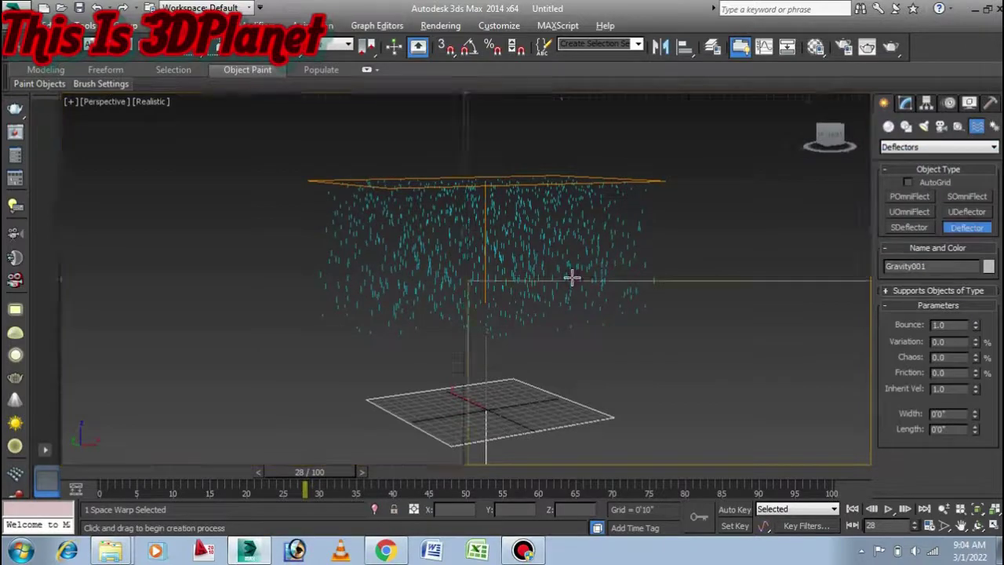
pyautogui.hotkey('alt', 'w')
pyautogui.middleClick(254, 181)
pyautogui.hotkey('alt', 'w')
pyautogui.moveTo(404, 249); pyautogui.dragTo(394, 247, button='middle')
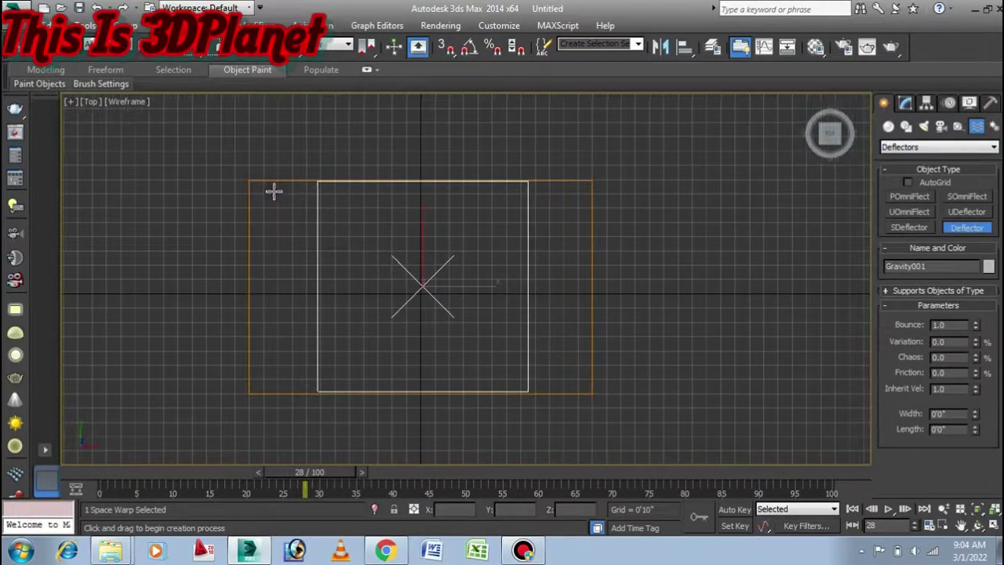
pyautogui.moveTo(322, 199); pyautogui.dragTo(320, 202, button='middle')
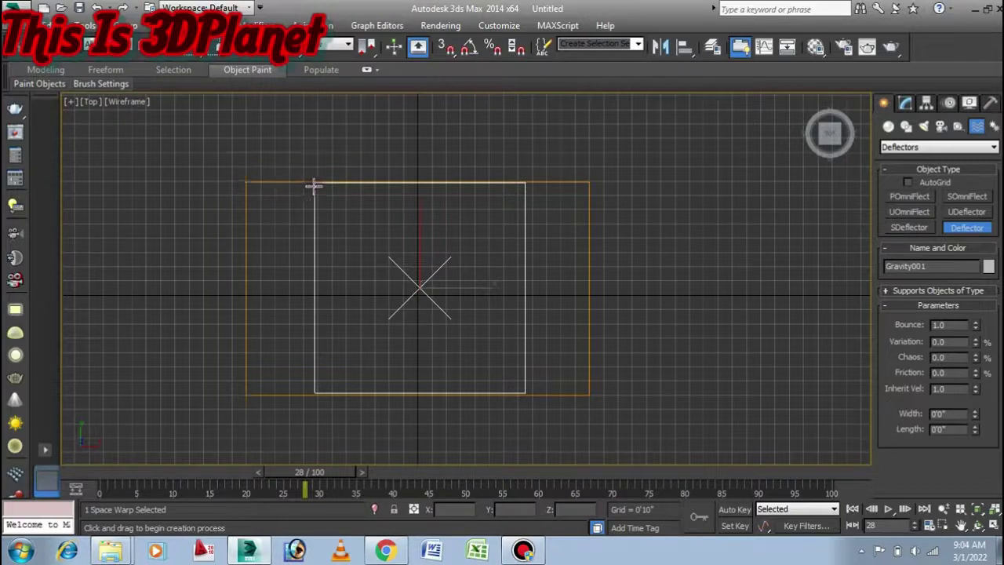
pyautogui.moveTo(316, 183); pyautogui.dragTo(525, 393)
pyautogui.rightClick(487, 272)
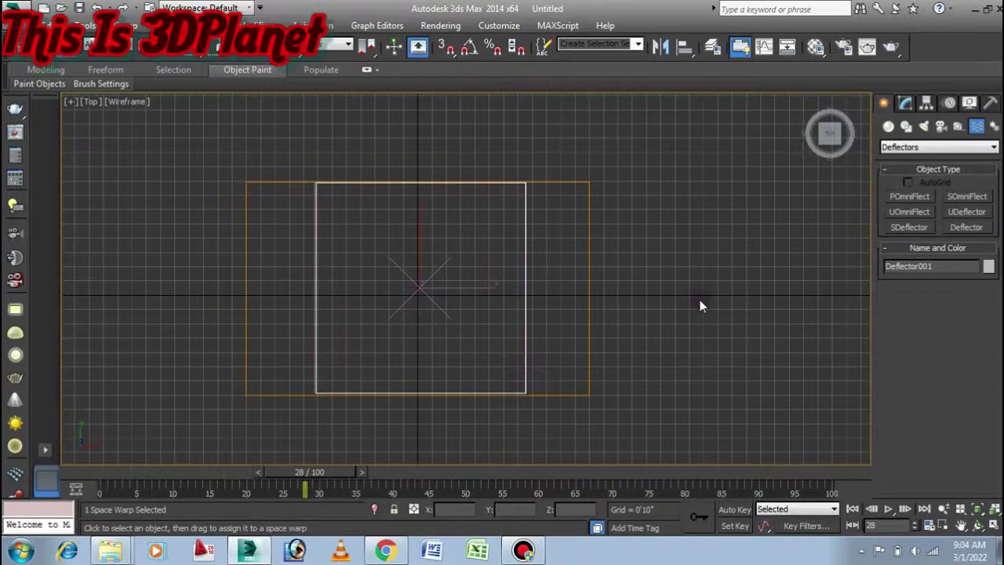
# - Draw another deflector covering the spray emitter's footprint and preview the rain up to frame 39, leaving nothing selected
pyautogui.click(701, 306)
pyautogui.click(967, 226)
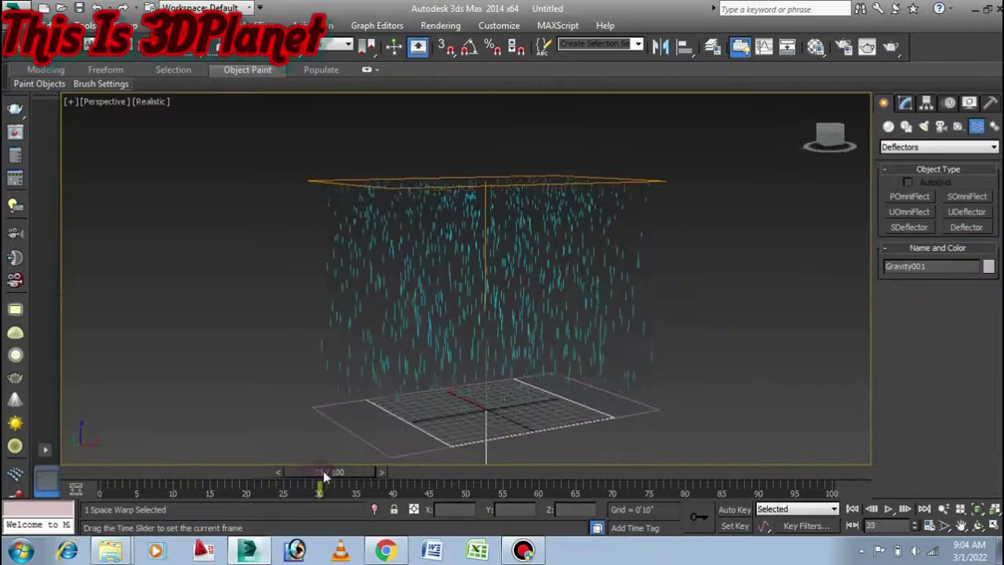
pyautogui.moveTo(325, 471); pyautogui.dragTo(386, 473)
pyautogui.moveTo(490, 252); pyautogui.dragTo(461, 246, button='middle')
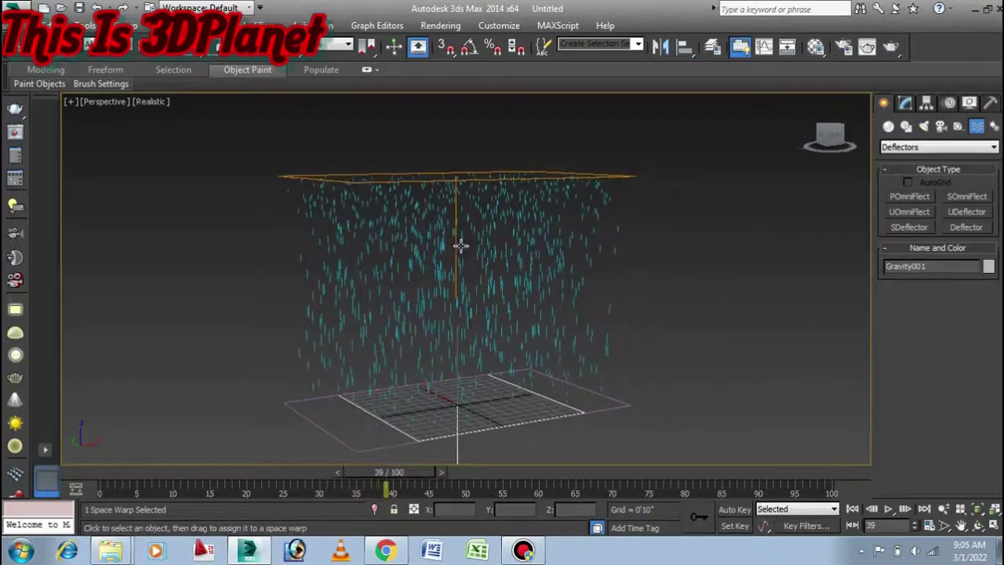
pyautogui.click(464, 247)
pyautogui.click(713, 226)
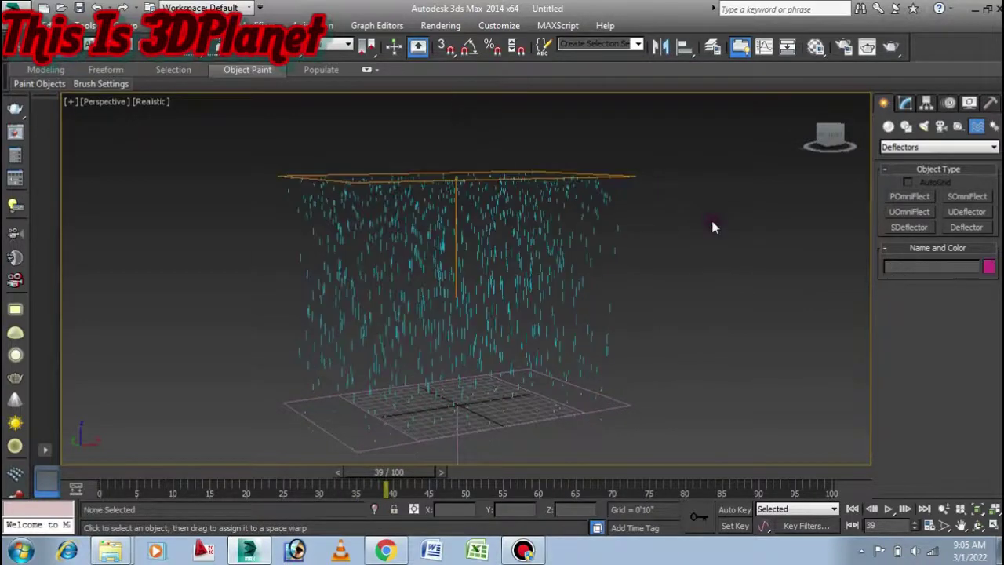
# - Open the Material Editor and assign a VRayHDRI map as the environment map in the environment settings
pyautogui.click(816, 49)
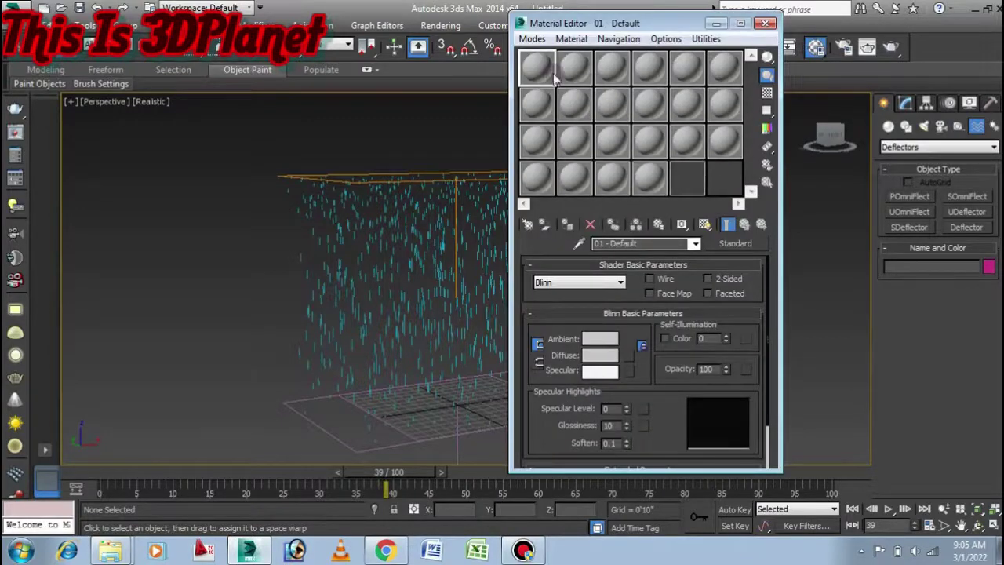
pyautogui.click(441, 25)
pyautogui.click(469, 142)
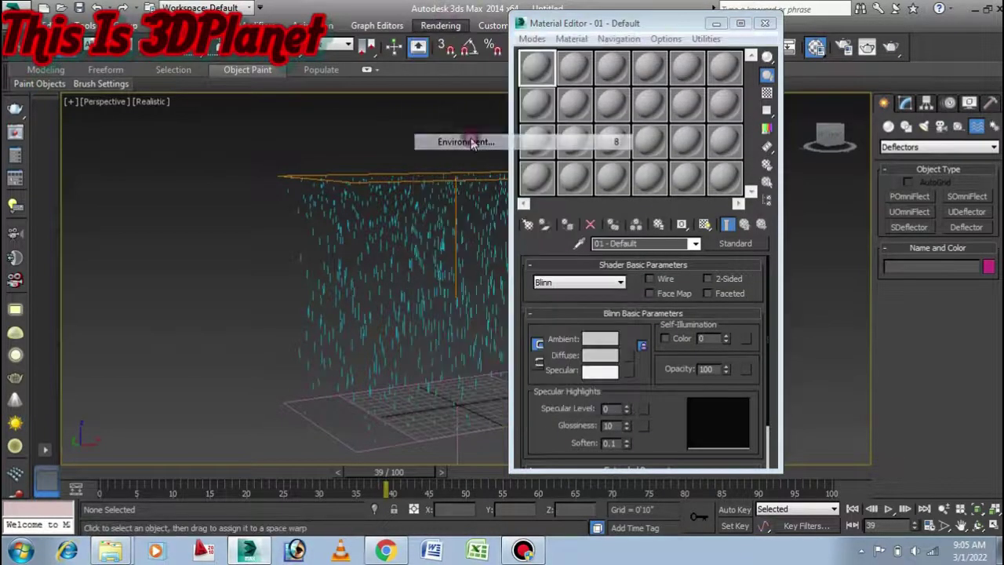
pyautogui.click(227, 147)
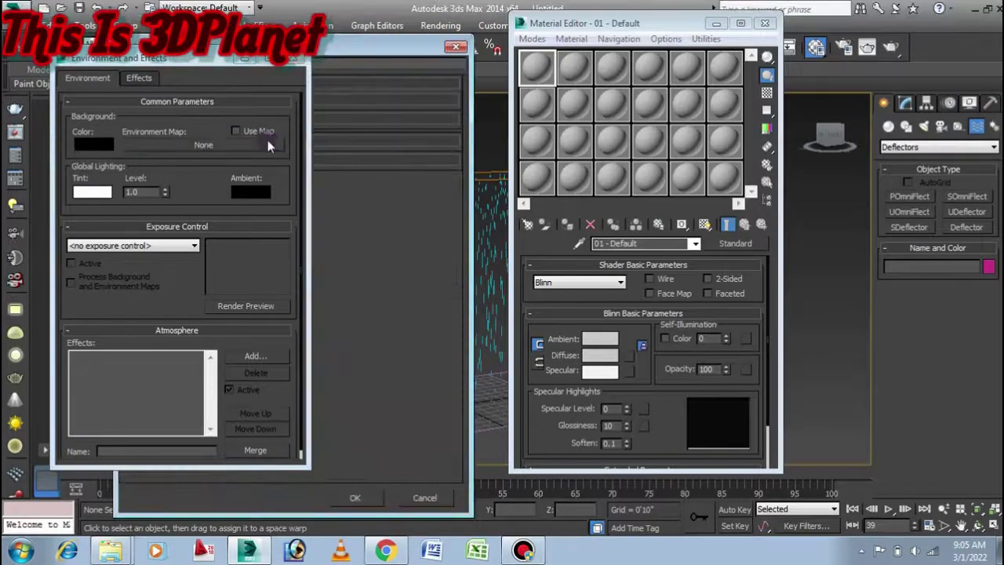
pyautogui.click(188, 119)
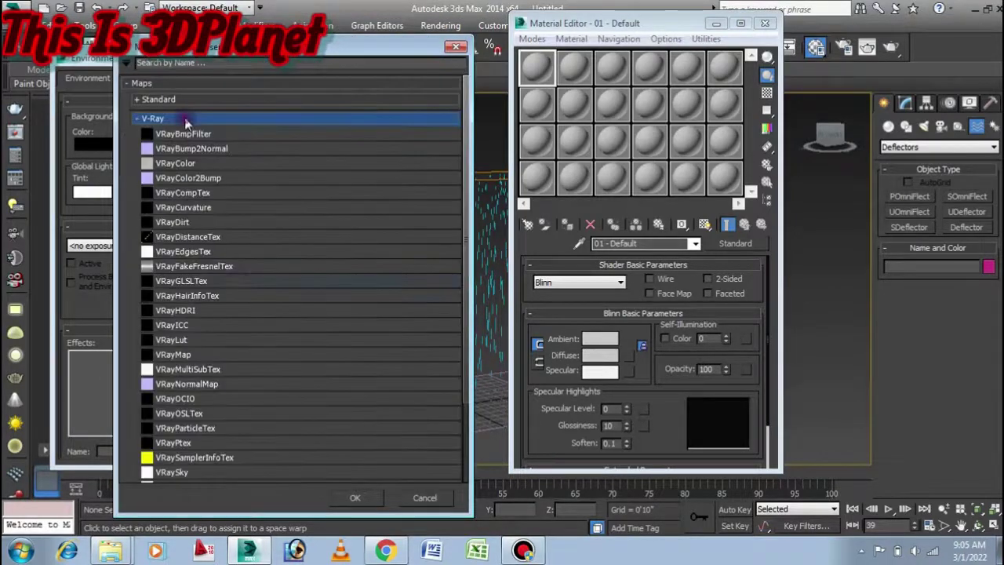
pyautogui.doubleClick(209, 313)
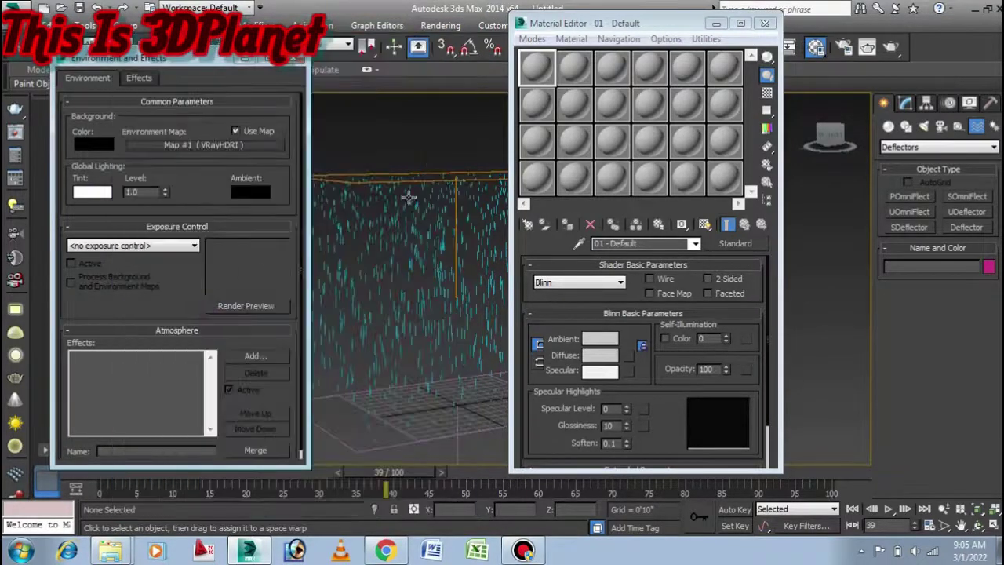
# - Place the environment's VRayHDRI map in the first material slot and browse to MATERIAL LIBRARY's "hdri imaes" folder for its bitmap
pyautogui.moveTo(243, 153); pyautogui.dragTo(536, 69)
pyautogui.click(614, 290)
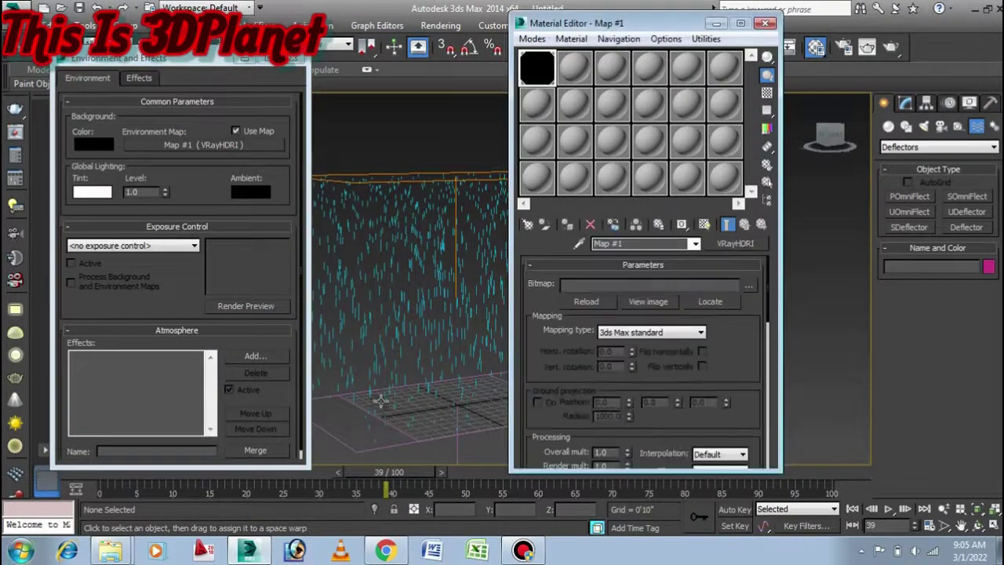
pyautogui.click(750, 284)
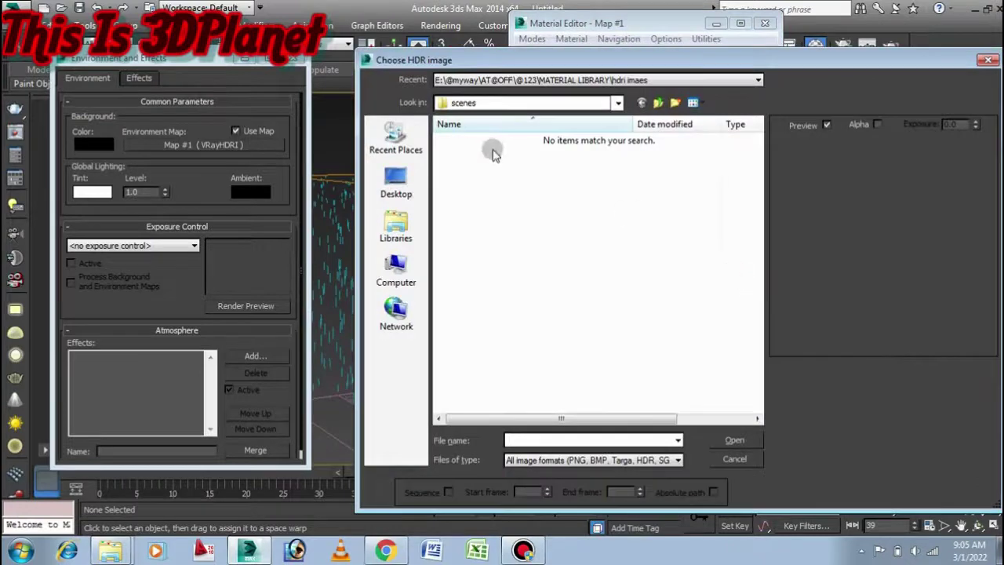
pyautogui.click(395, 271)
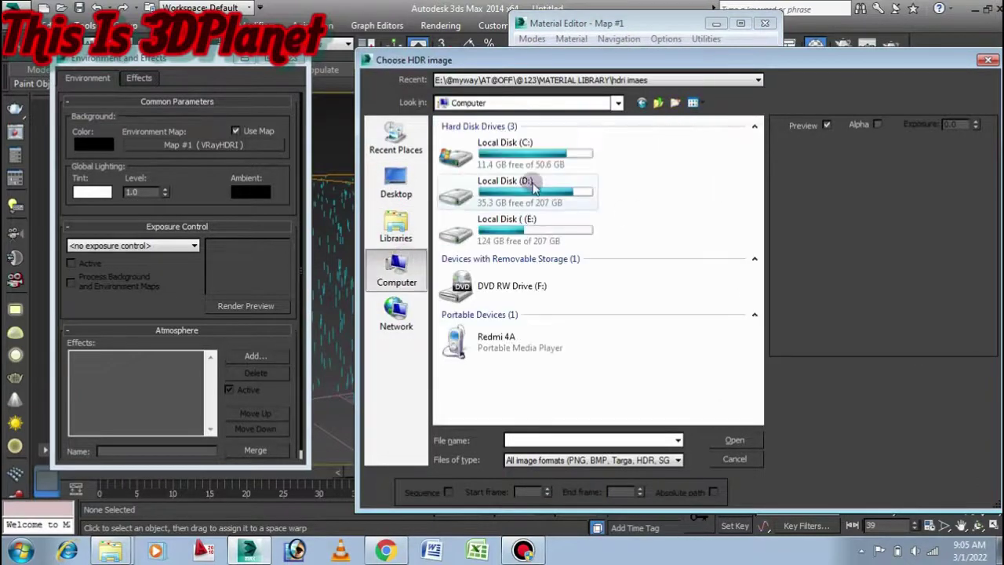
pyautogui.doubleClick(494, 218)
pyautogui.doubleClick(503, 186)
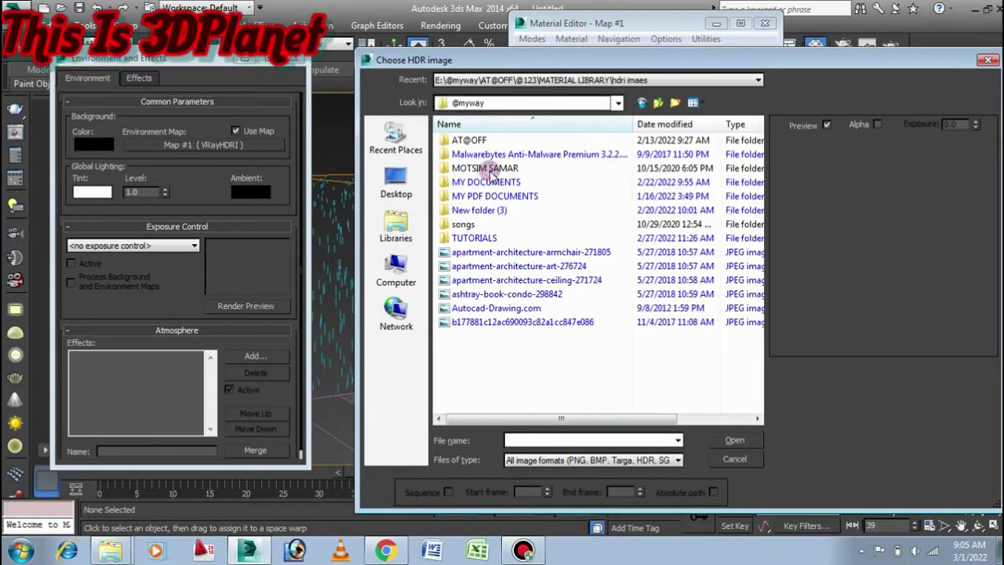
pyautogui.doubleClick(498, 139)
pyautogui.doubleClick(473, 196)
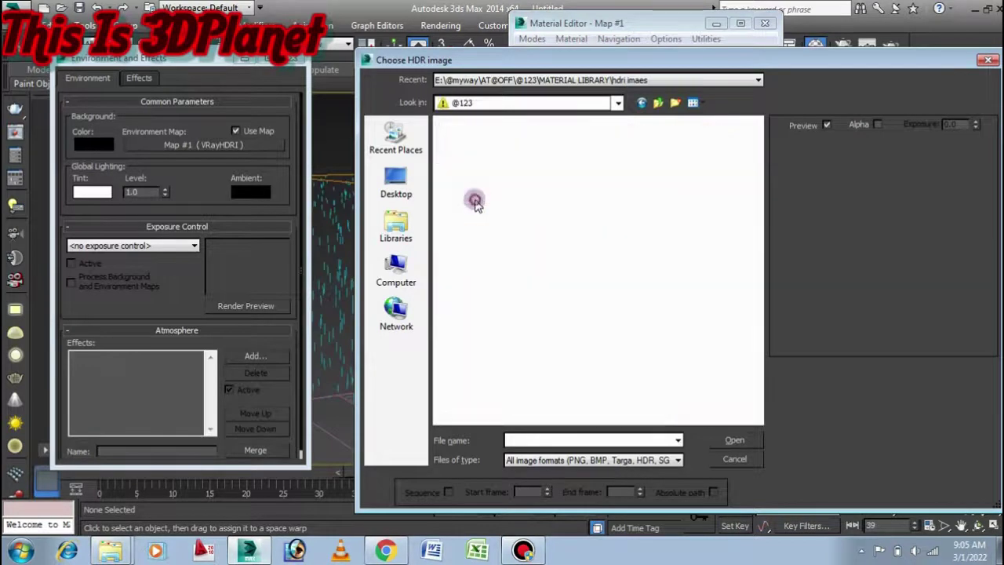
pyautogui.doubleClick(479, 273)
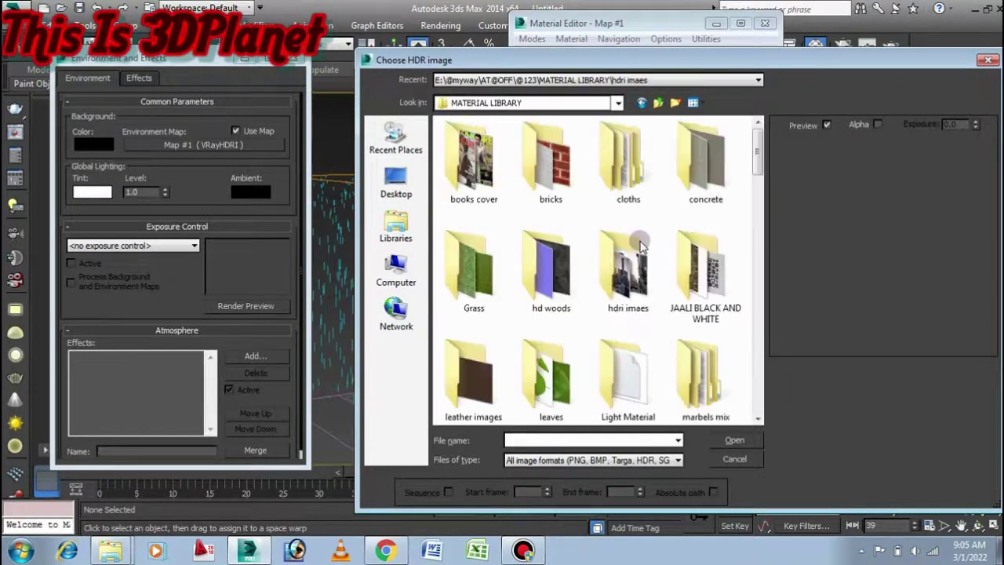
pyautogui.click(620, 254)
pyautogui.doubleClick(620, 254)
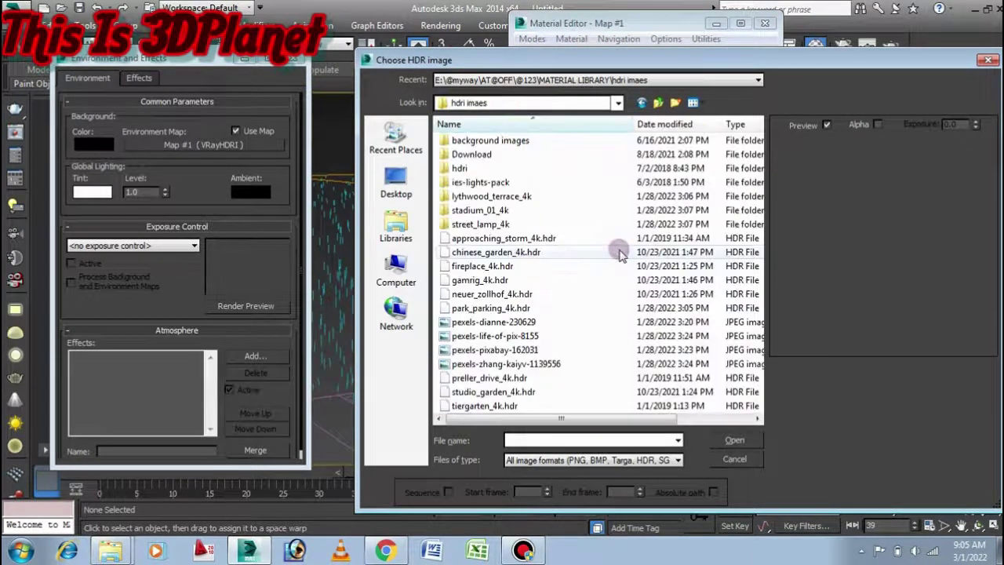
# - Preview several HDR images in the folder and load neuer_zollhof_4k.hdr as the map's bitmap
pyautogui.click(511, 267)
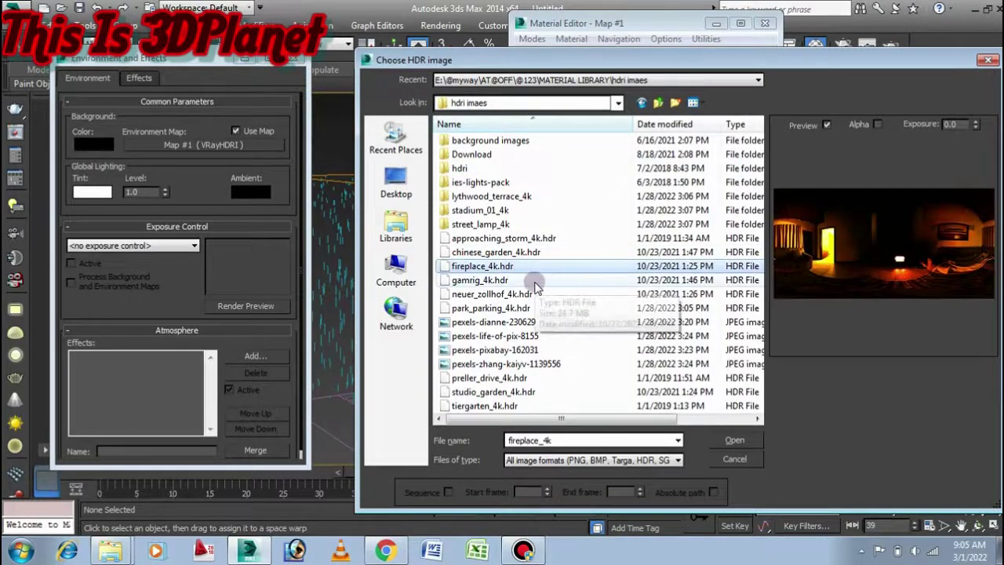
pyautogui.click(529, 280)
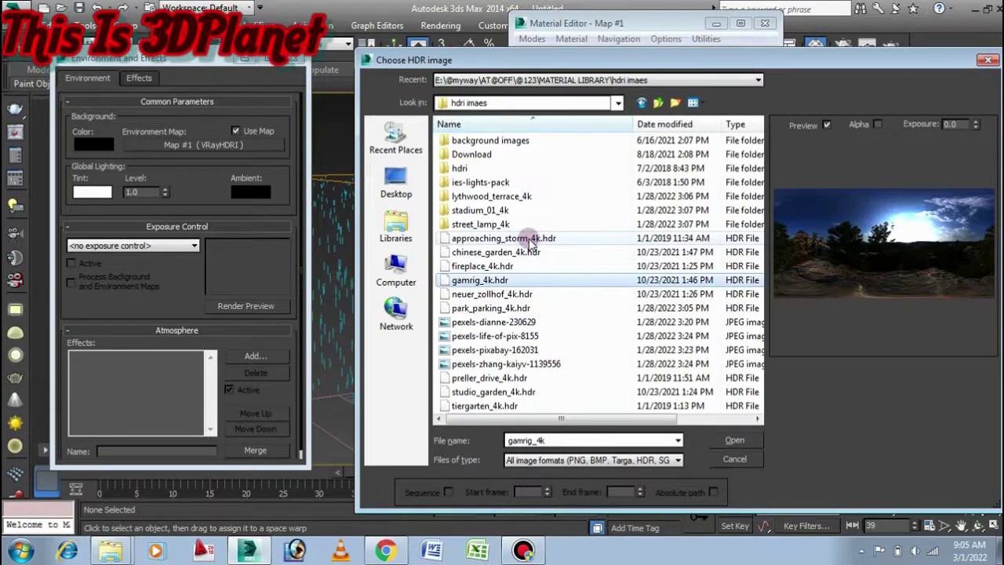
pyautogui.click(530, 240)
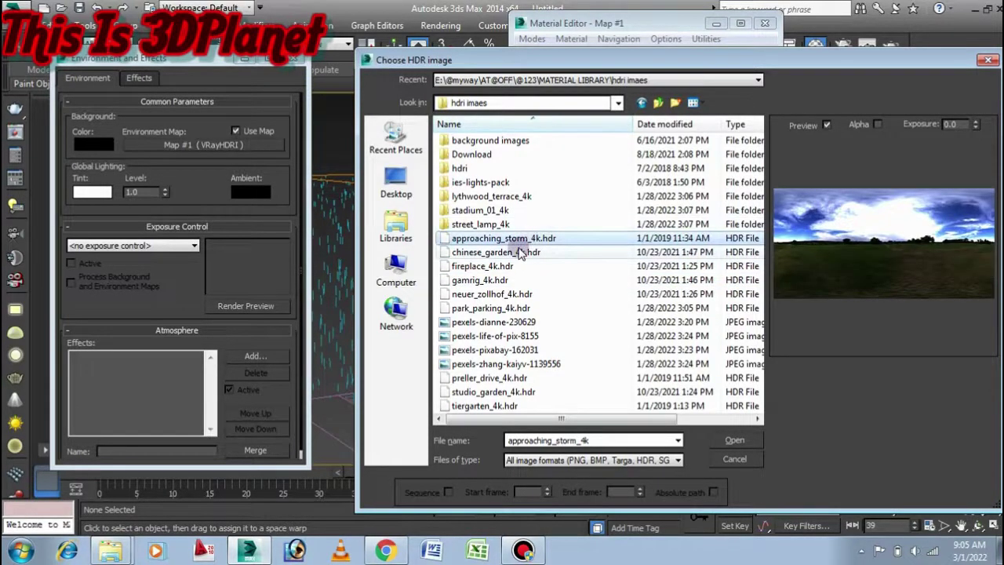
pyautogui.click(518, 252)
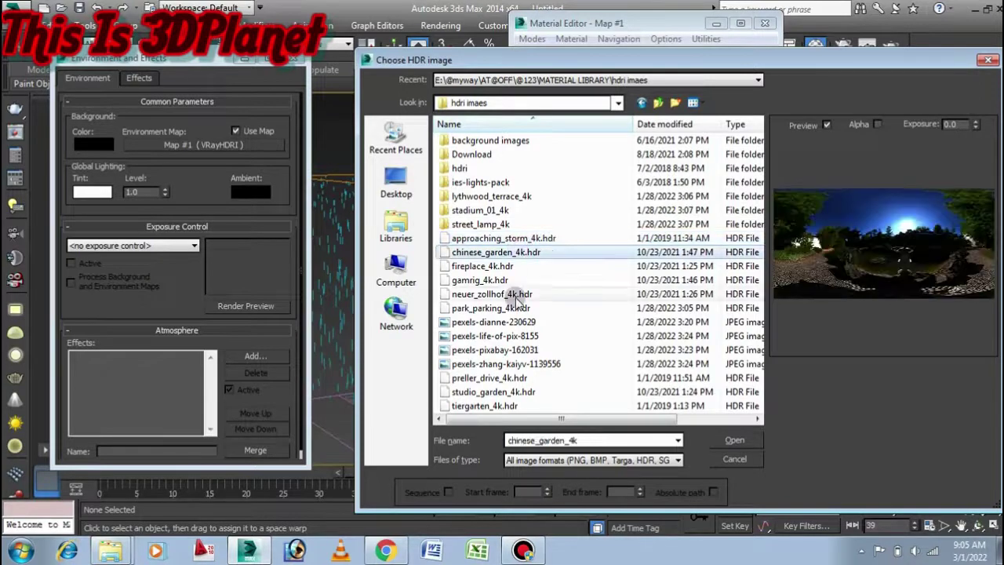
pyautogui.click(732, 150)
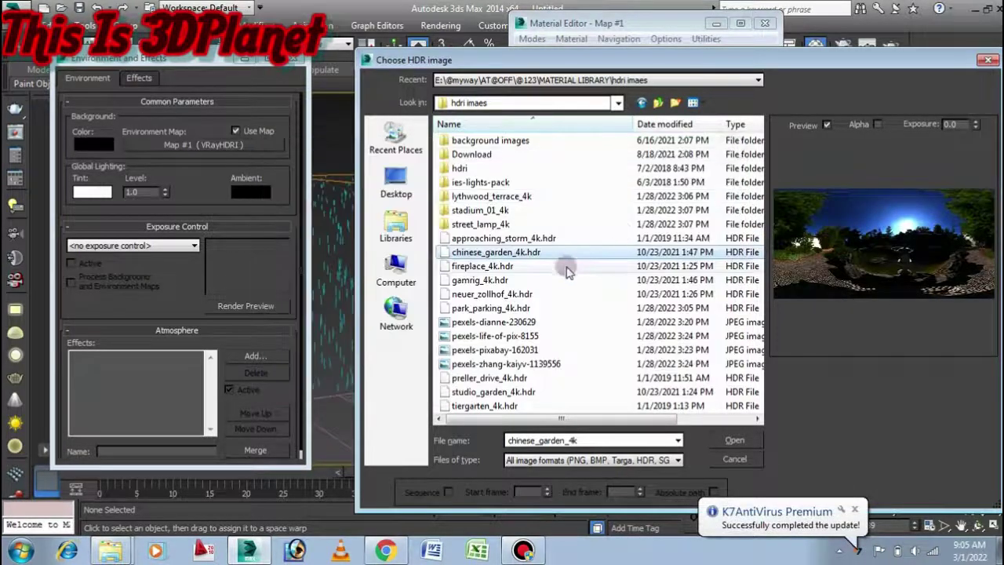
pyautogui.click(522, 308)
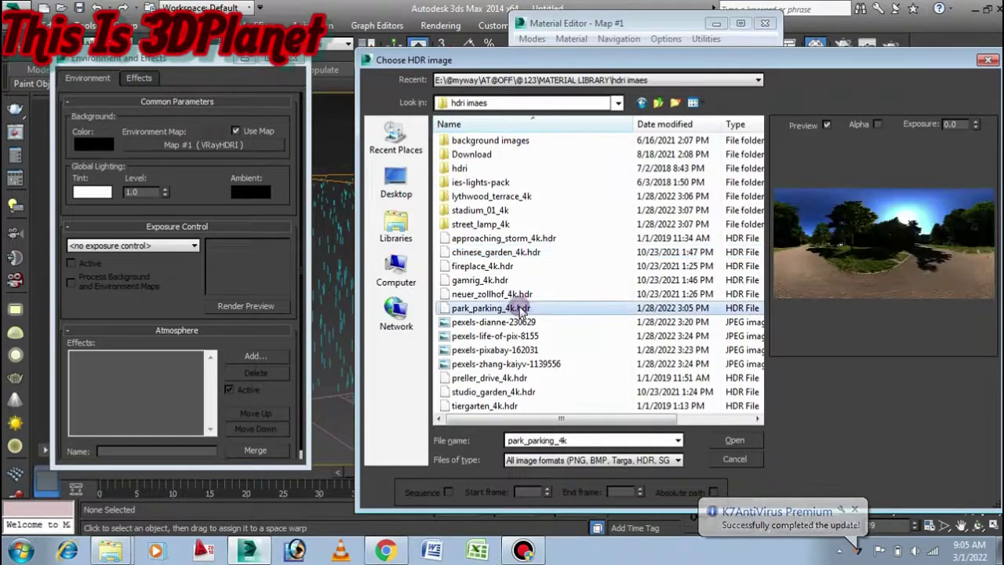
pyautogui.click(522, 308)
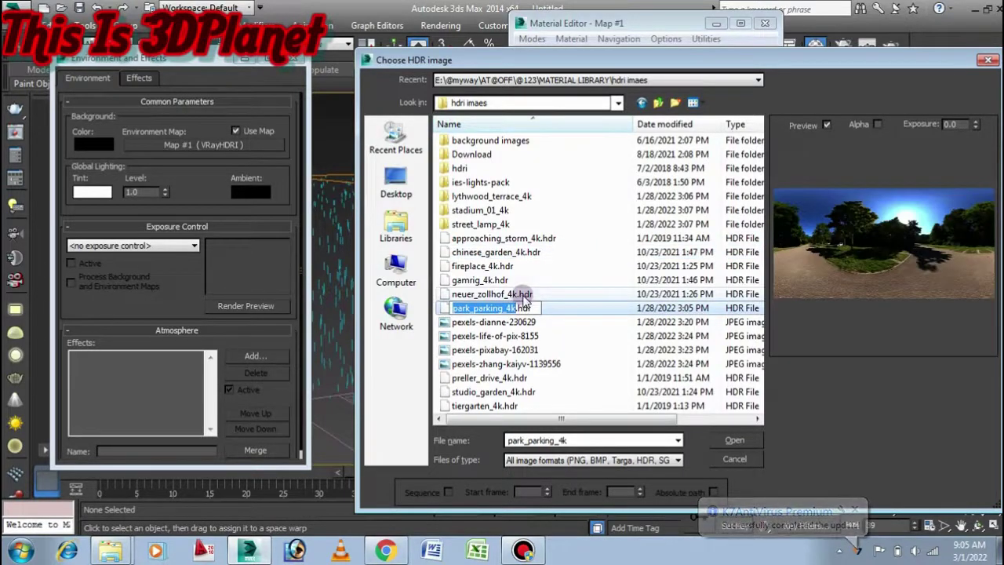
pyautogui.click(553, 294)
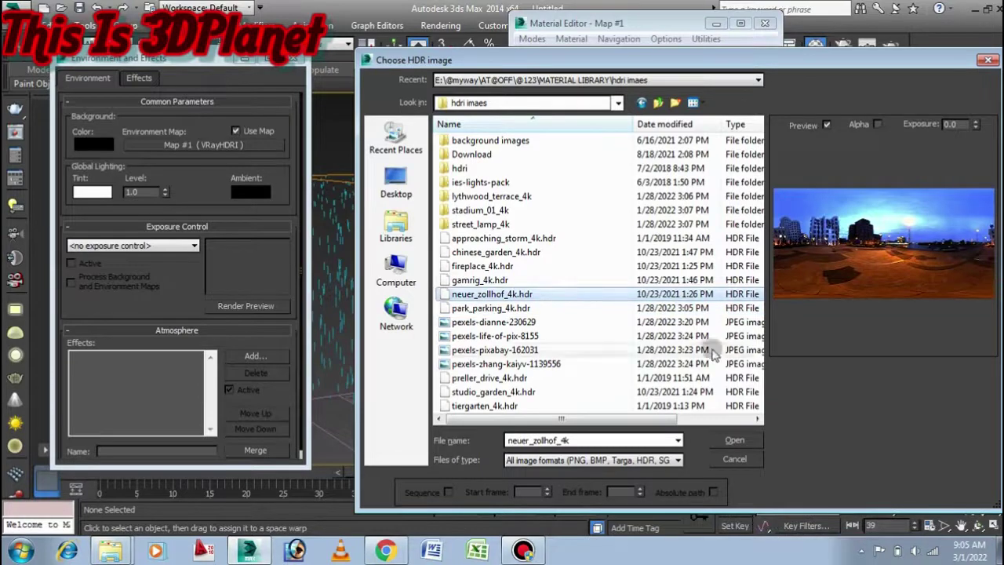
pyautogui.click(730, 440)
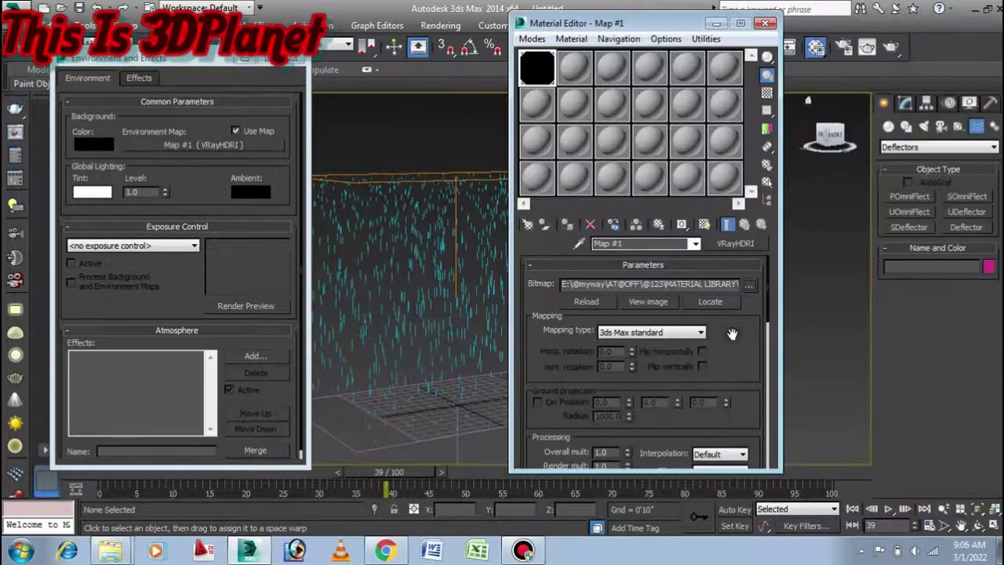
# - Set the HDRI map's mapping type to Spherical and its overall multiplier to 5
pyautogui.click(674, 335)
pyautogui.click(657, 364)
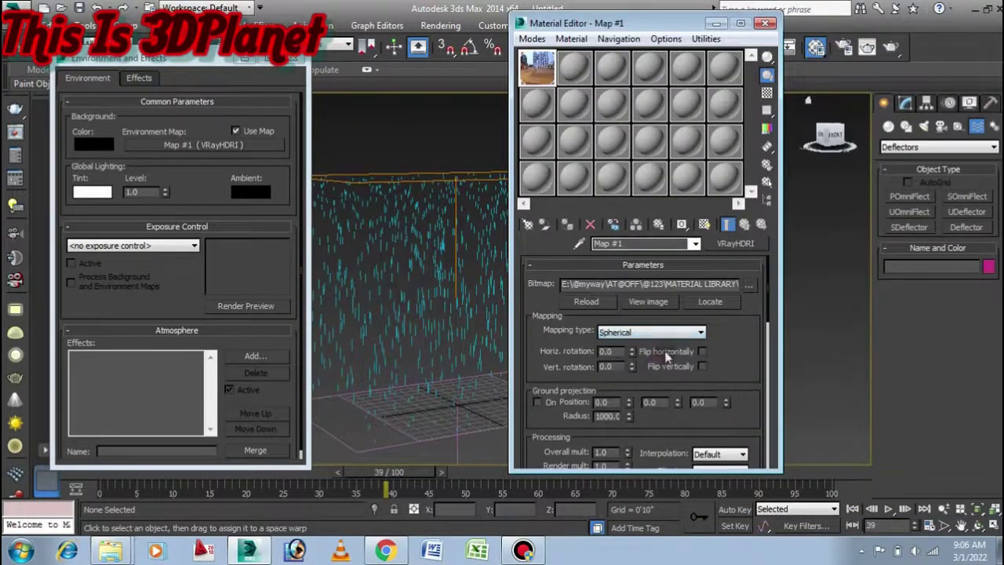
pyautogui.scroll(-4, 710, 338)
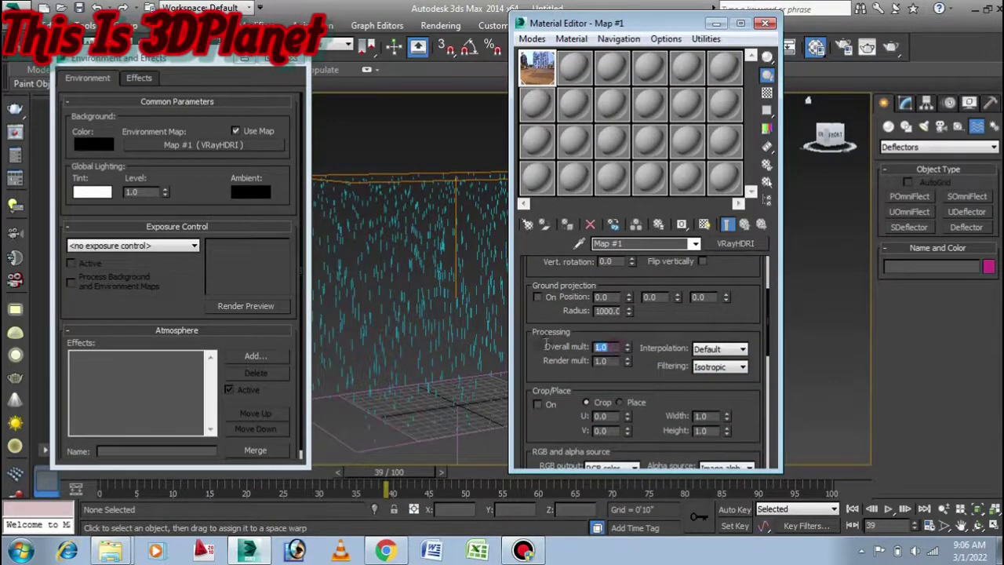
pyautogui.write('5')
pyautogui.press('Return')
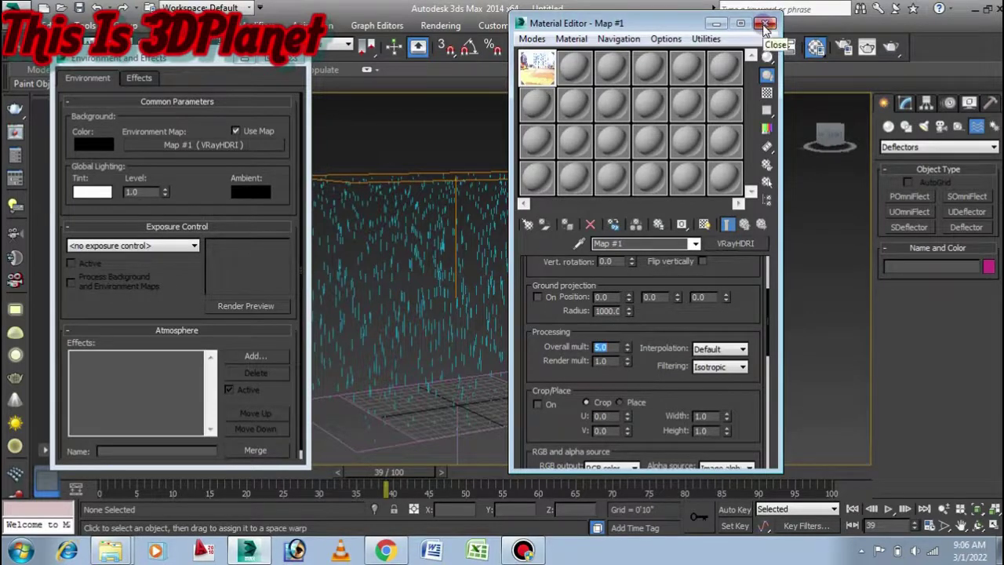
# - Select the spray emitter and turn the second material slot into a VRayLightMtl with a color multiplier of 5
pyautogui.click(572, 69)
pyautogui.click(411, 223)
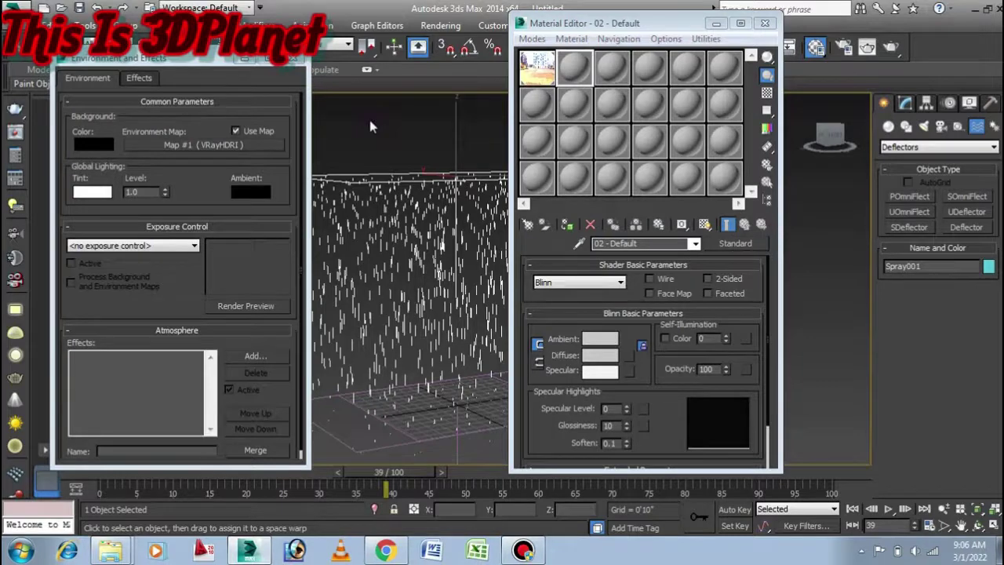
pyautogui.press('w')
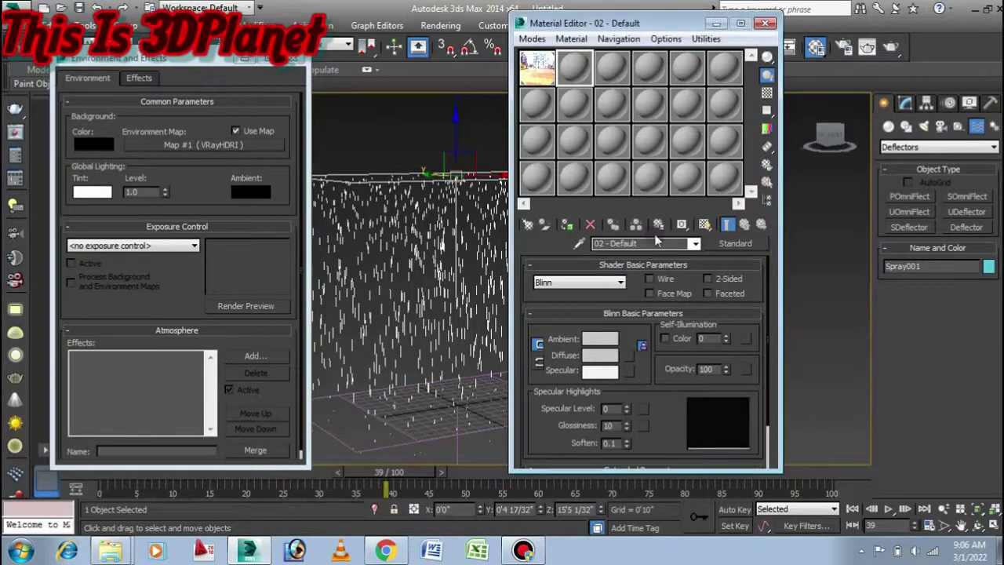
pyautogui.click(731, 244)
pyautogui.doubleClick(179, 266)
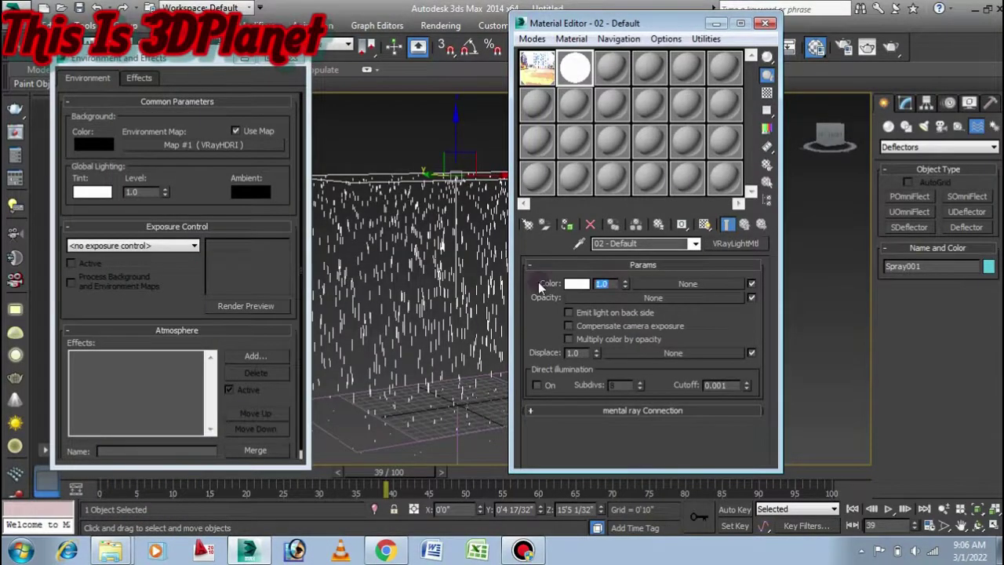
pyautogui.write('5')
pyautogui.press('Return')
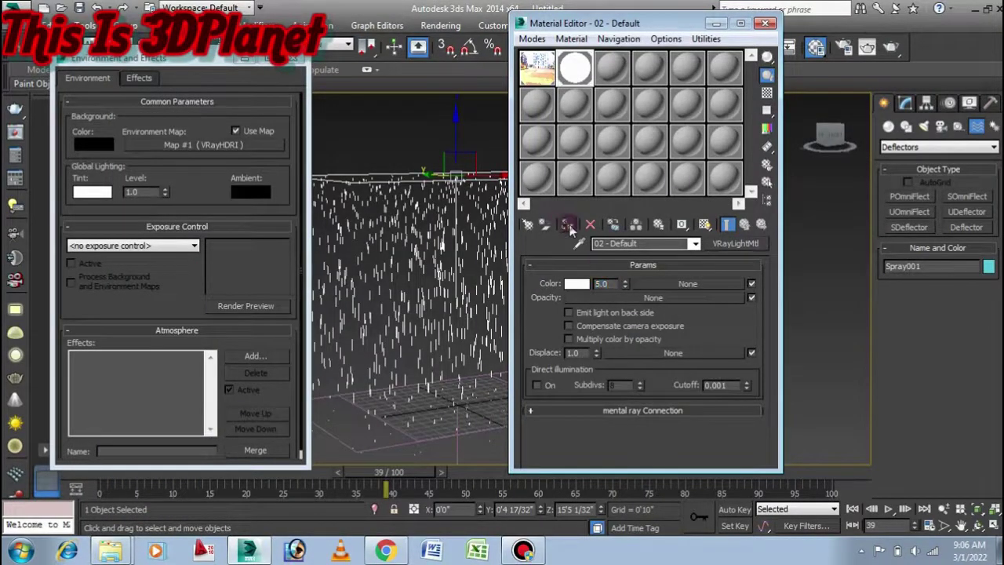
# - Assign the light material to the spray, and close the Material Editor and the environment settings
pyautogui.click(704, 224)
pyautogui.click(766, 25)
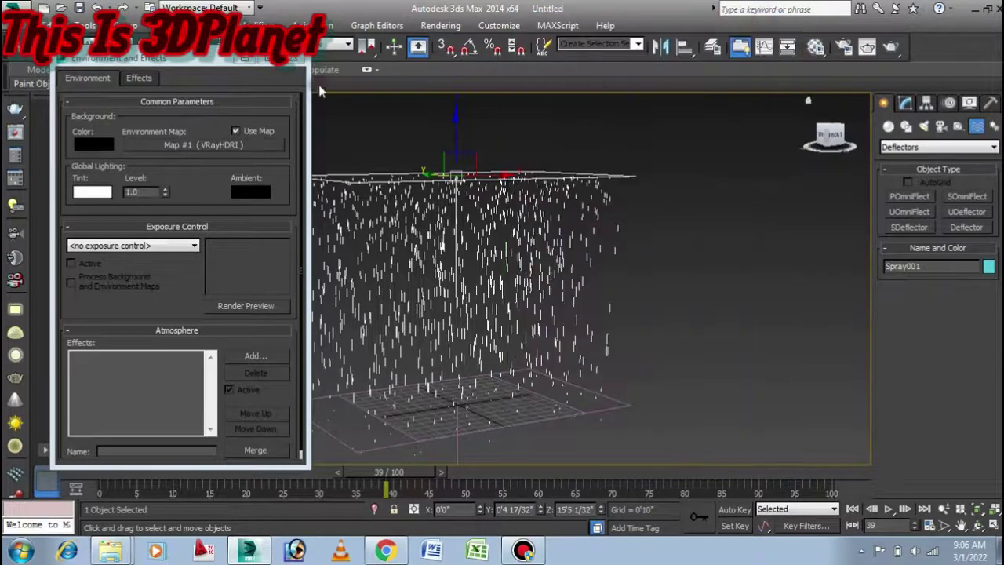
pyautogui.click(292, 59)
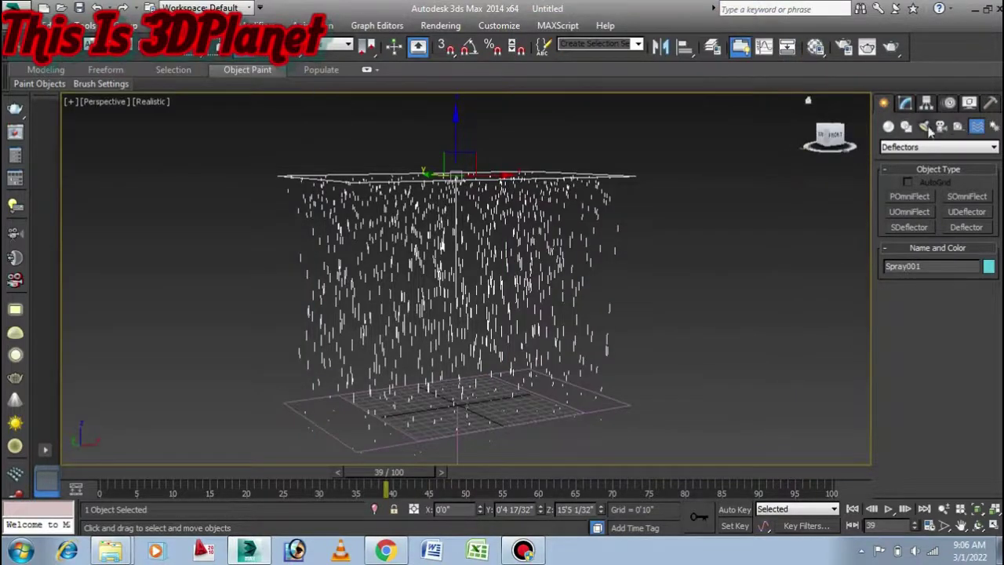
# - Create a targeted VRayPhysicalCam in the top view, placed below and left of the spray emitter and aimed diagonally toward the rain
pyautogui.click(941, 126)
pyautogui.click(930, 147)
pyautogui.click(915, 169)
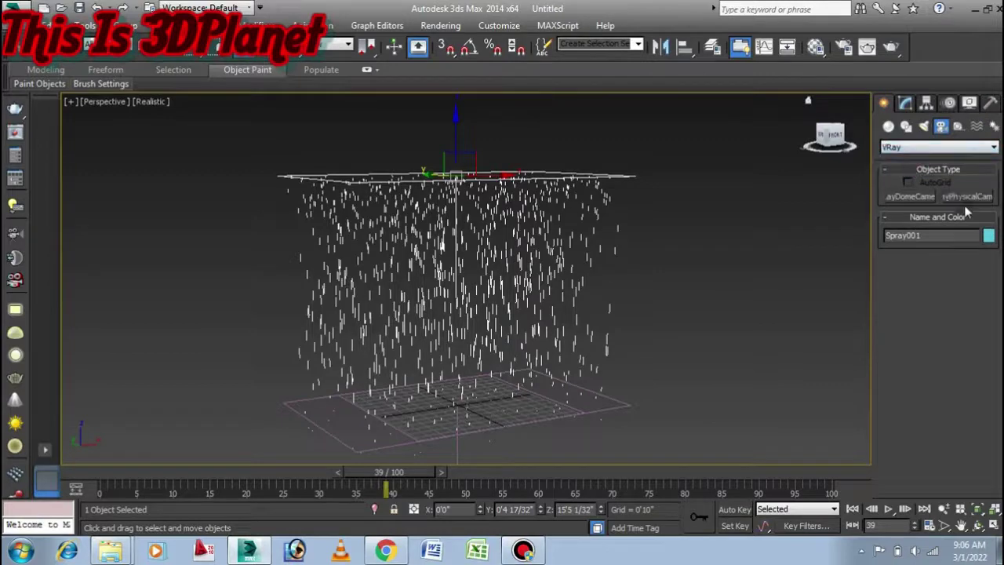
pyautogui.click(967, 197)
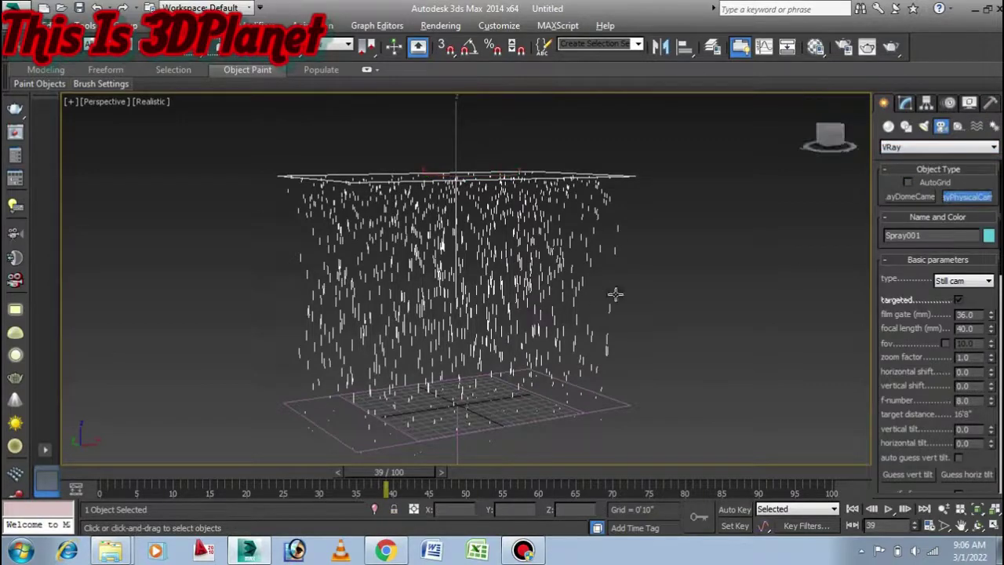
pyautogui.hotkey('alt', 'w')
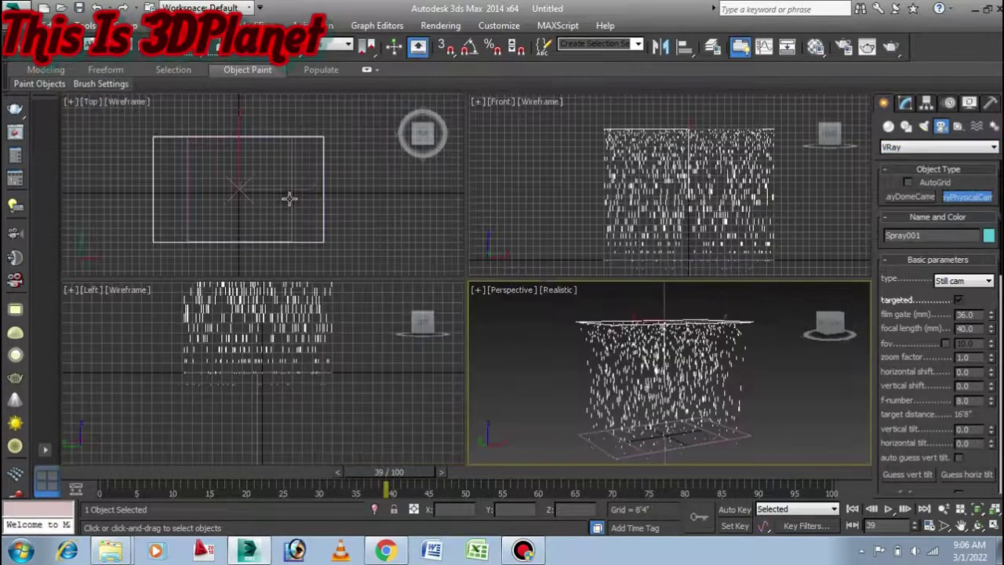
pyautogui.rightClick(291, 197)
pyautogui.hotkey('alt', 'w')
pyautogui.scroll(-5, 392, 188)
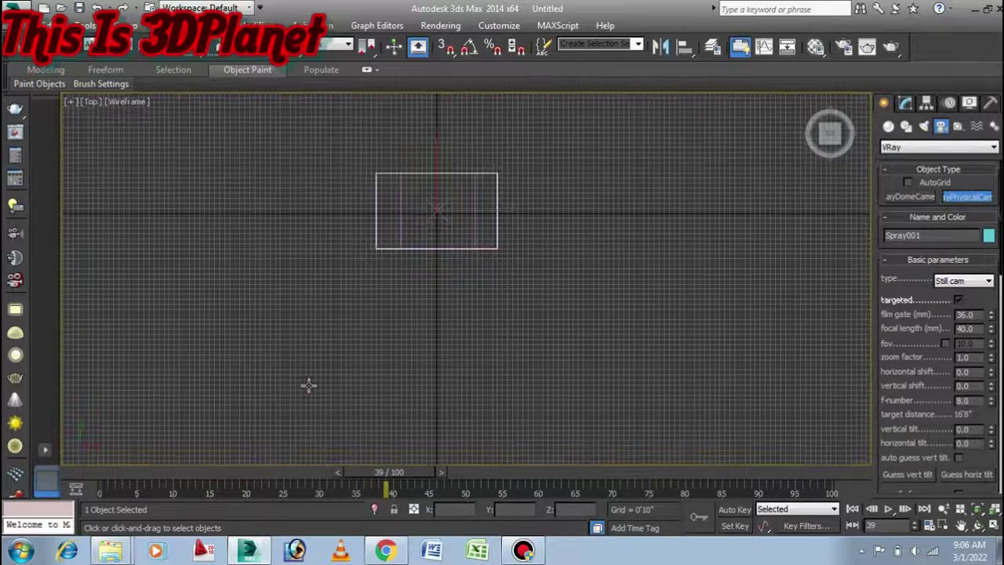
pyautogui.moveTo(322, 384); pyautogui.dragTo(344, 357)
pyautogui.moveTo(368, 324); pyautogui.dragTo(378, 307)
pyautogui.rightClick(567, 238)
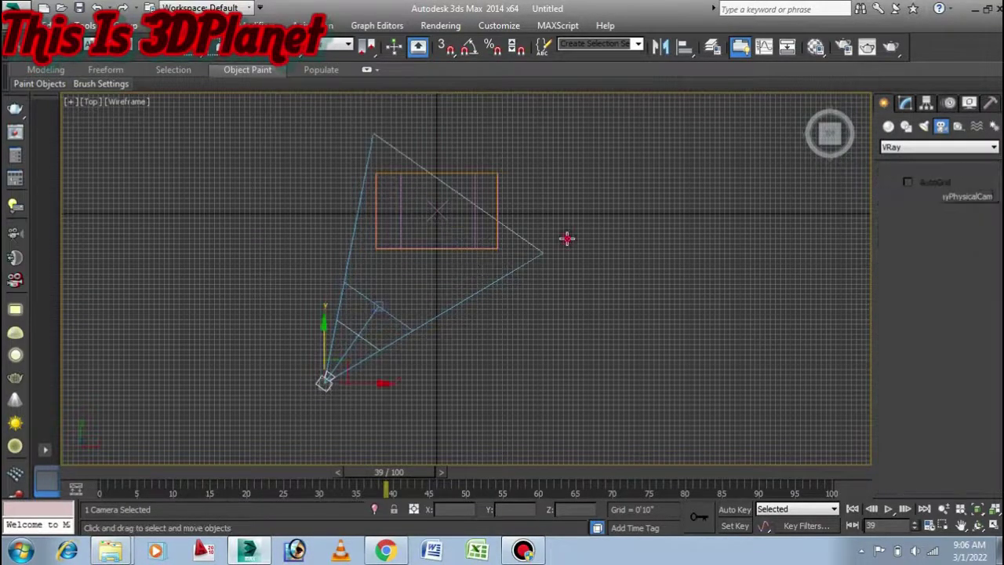
# - Switch the perspective viewport to the VRayCam001 camera view and show safe frames
pyautogui.hotkey('alt', 'w')
pyautogui.rightClick(671, 354)
pyautogui.hotkey('alt', 'w')
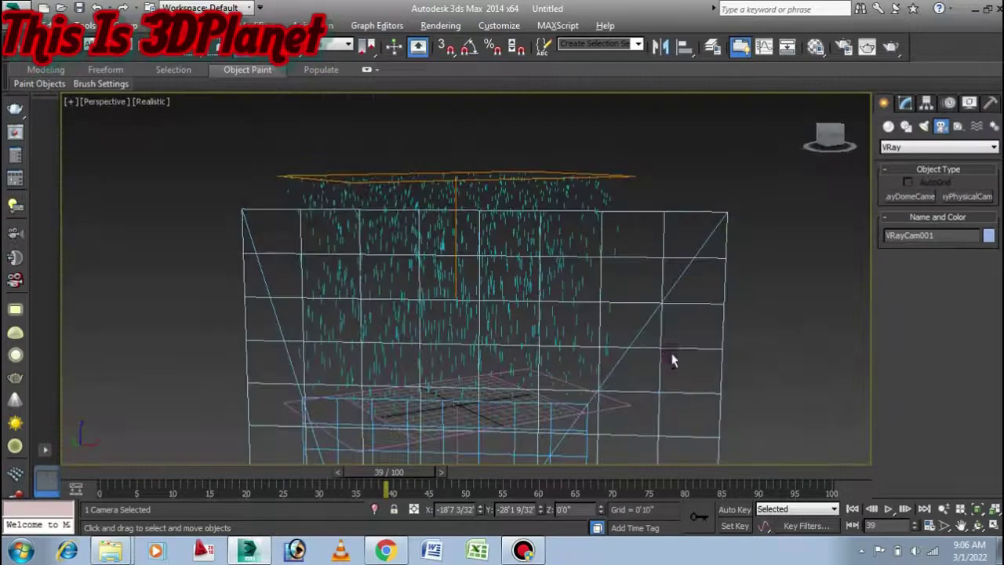
pyautogui.click(105, 101)
pyautogui.moveTo(129, 116)
pyautogui.click(384, 119)
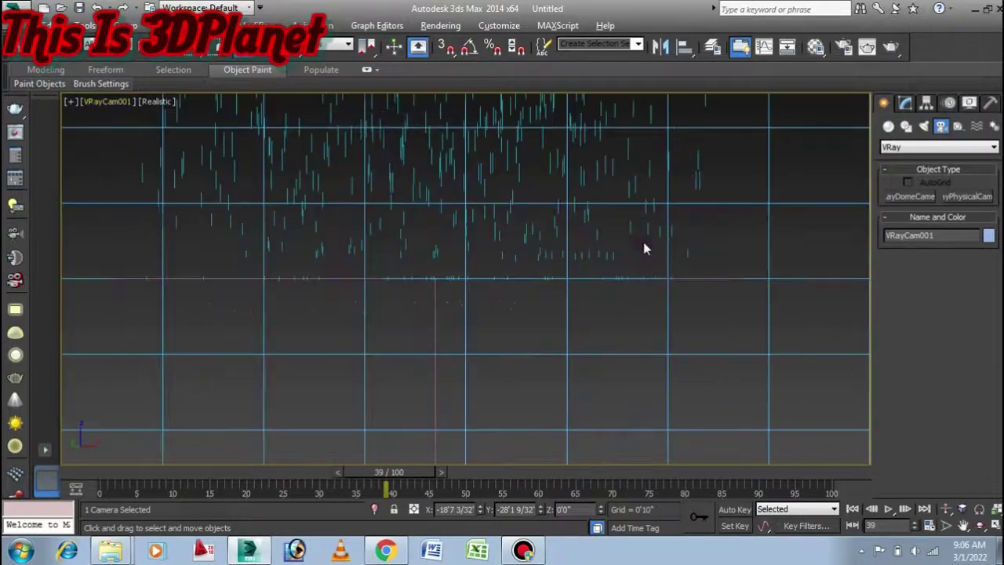
pyautogui.hotkey('shift', 'f')
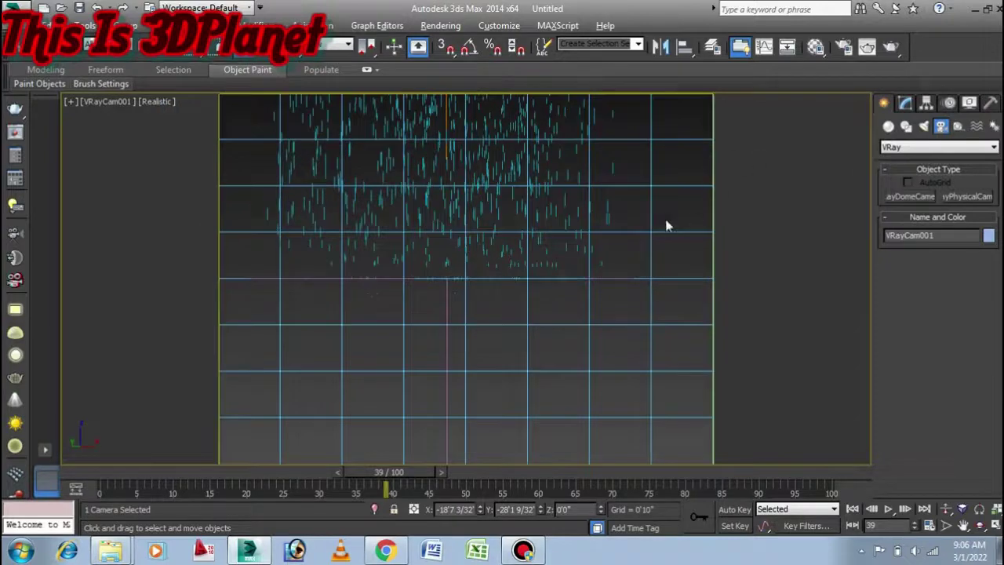
# - Select the camera's target and raise it to a height of about 4'7" so the falling rain fills the frame
pyautogui.click(115, 105)
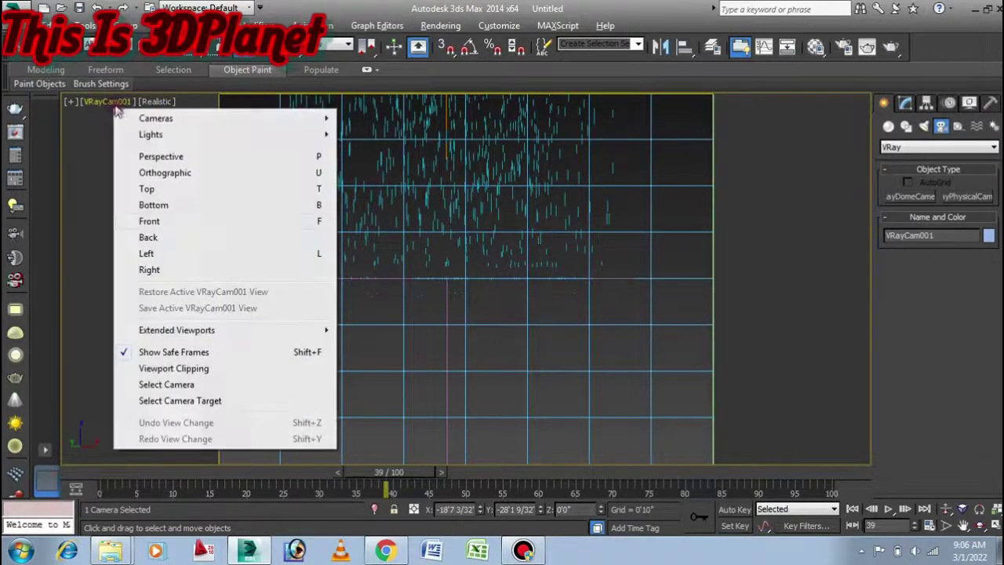
pyautogui.click(196, 401)
pyautogui.moveTo(467, 234); pyautogui.dragTo(502, 255)
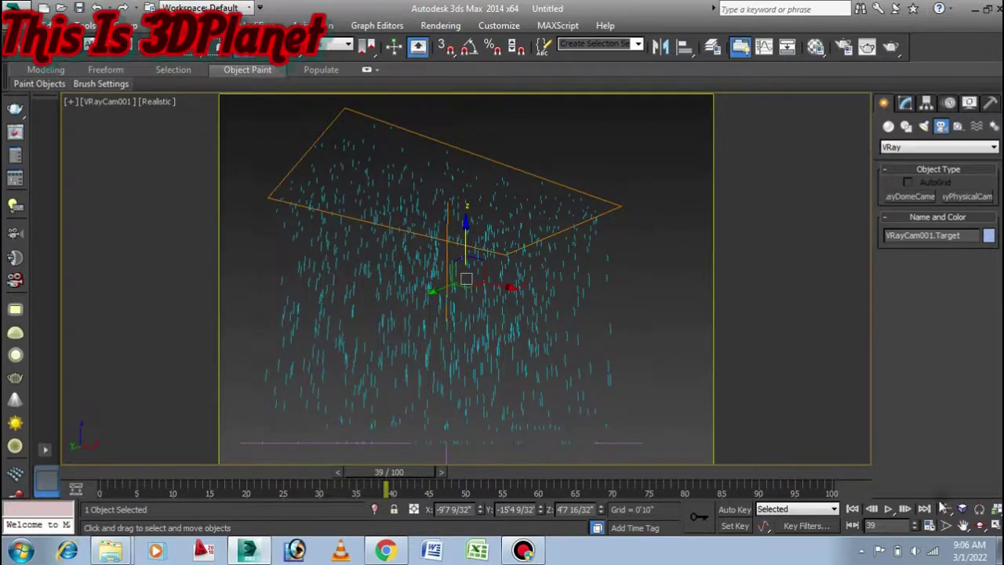
# - Narrow the camera's field of view so the falling rain fills more of the frame
pyautogui.click(945, 526)
pyautogui.moveTo(623, 369); pyautogui.dragTo(646, 343)
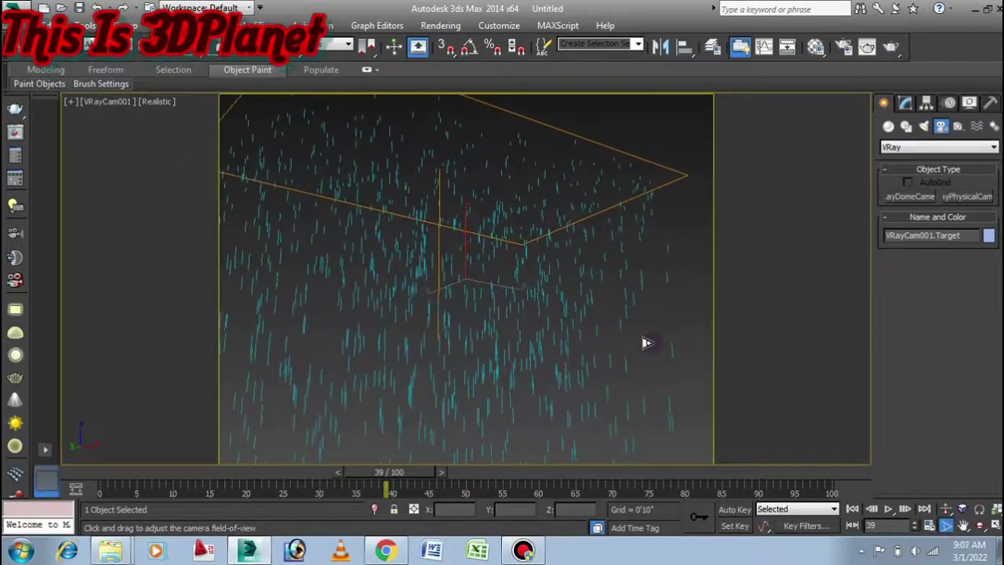
pyautogui.rightClick(583, 209)
# - Select VRayCam001 in the front view, raise it to a height of about 4'5", and maximize the camera view
pyautogui.hotkey('alt', 'w')
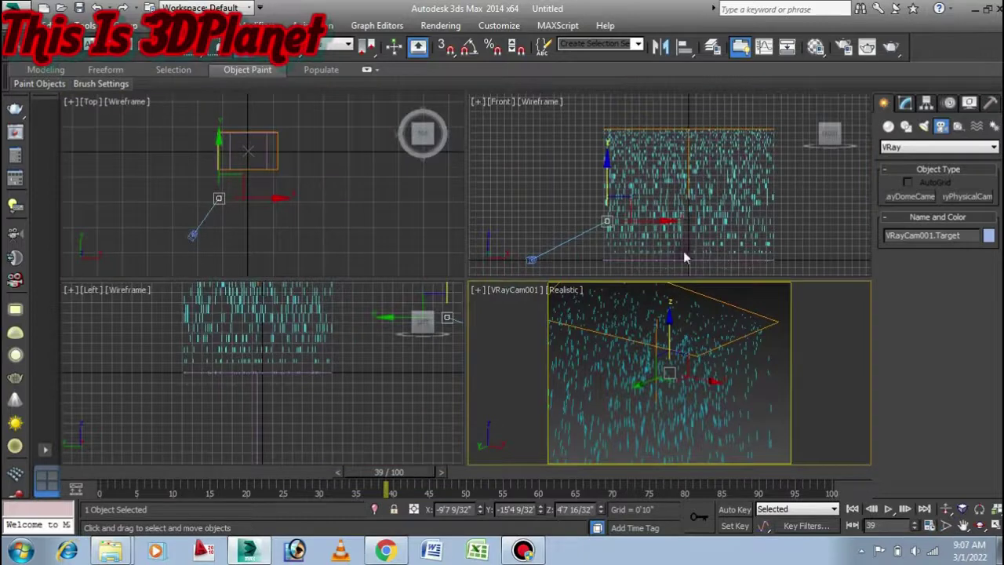
pyautogui.click(531, 259)
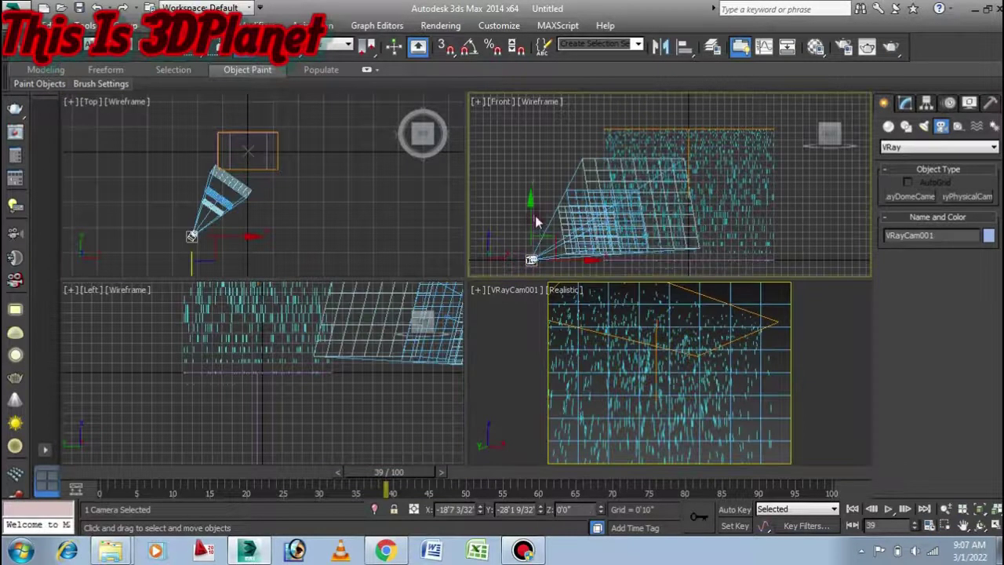
pyautogui.moveTo(535, 215); pyautogui.dragTo(535, 190)
pyautogui.rightClick(714, 354)
pyautogui.hotkey('alt', 'w')
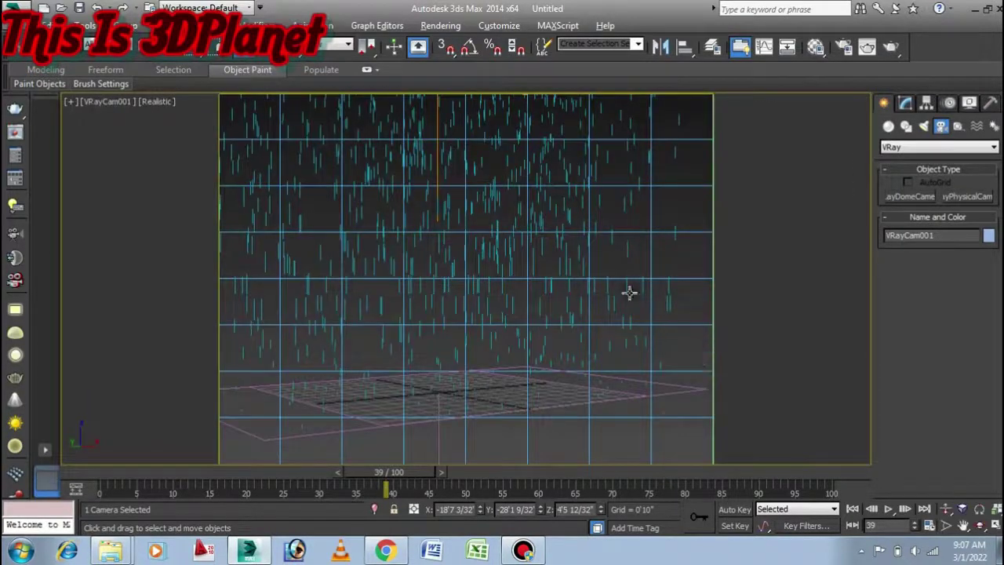
pyautogui.click(844, 52)
pyautogui.click(580, 47)
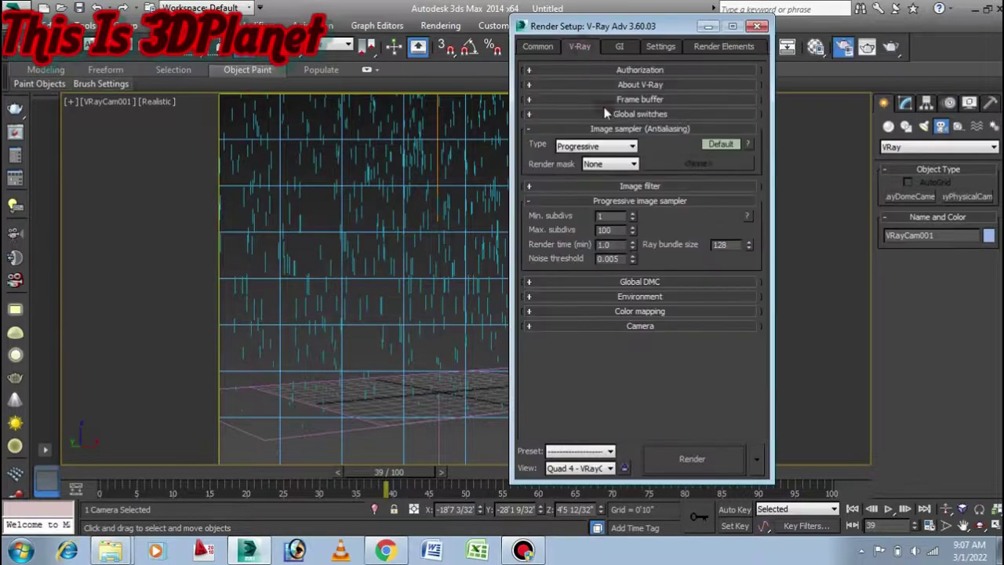
pyautogui.click(634, 164)
pyautogui.click(541, 36)
pyautogui.click(541, 45)
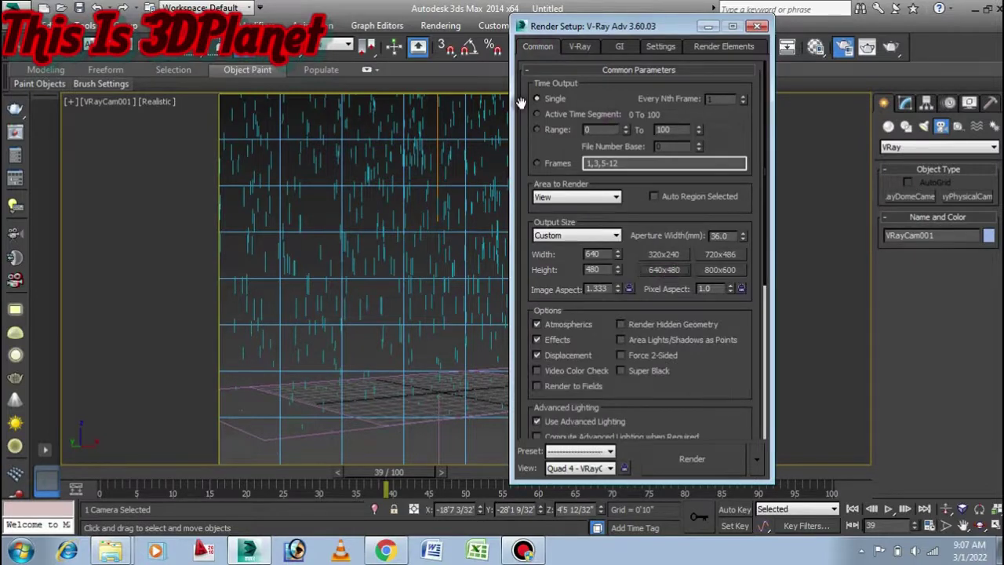
pyautogui.click(758, 27)
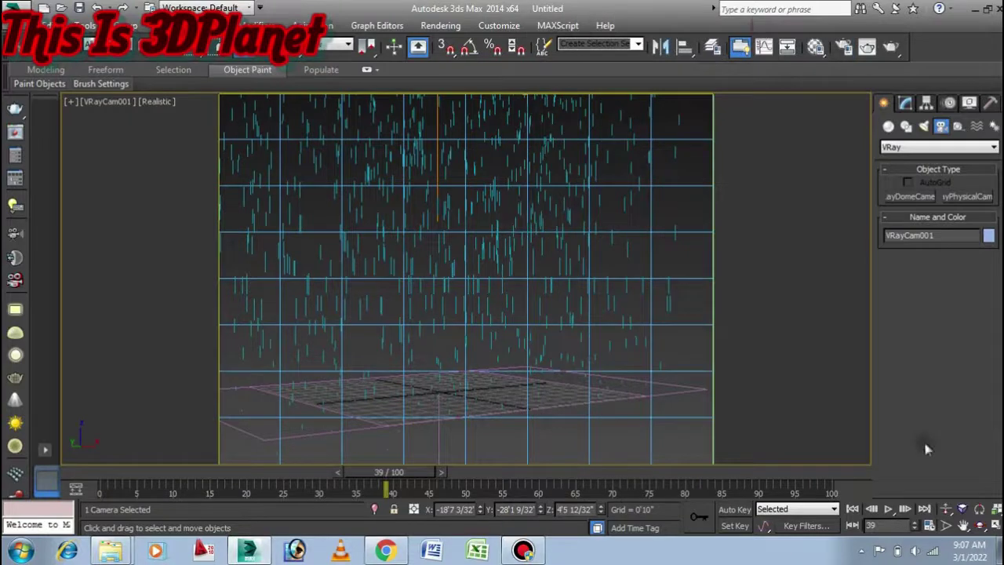
pyautogui.click(934, 530)
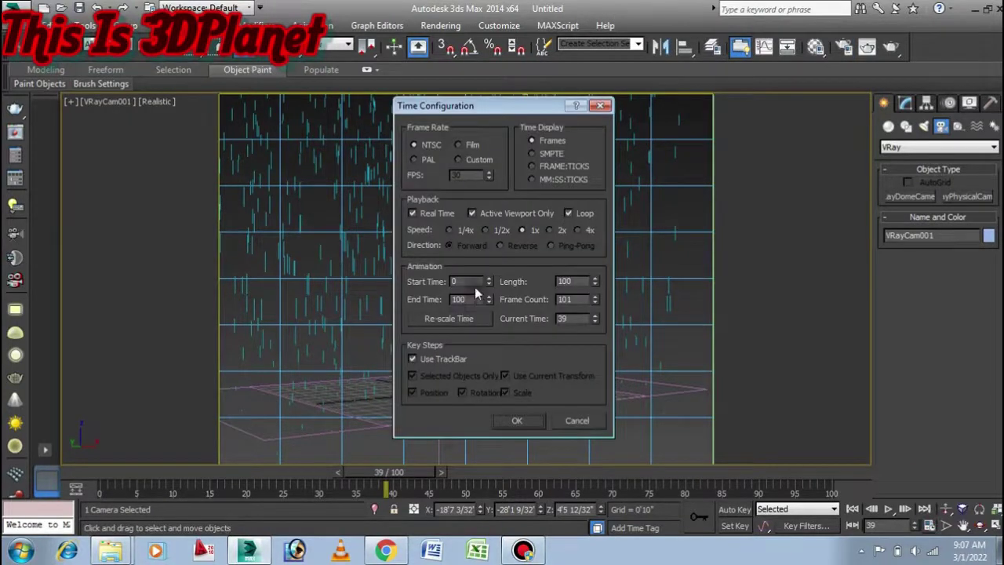
pyautogui.click(566, 422)
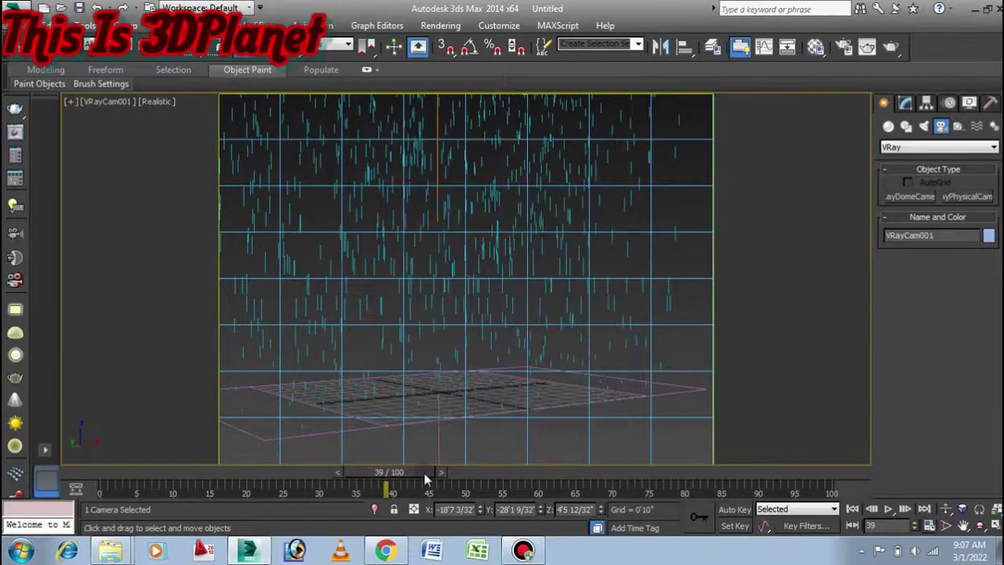
# - Move to frame 15 and set the animation's start time to 15 and end time to 500
pyautogui.moveTo(426, 475); pyautogui.dragTo(259, 473)
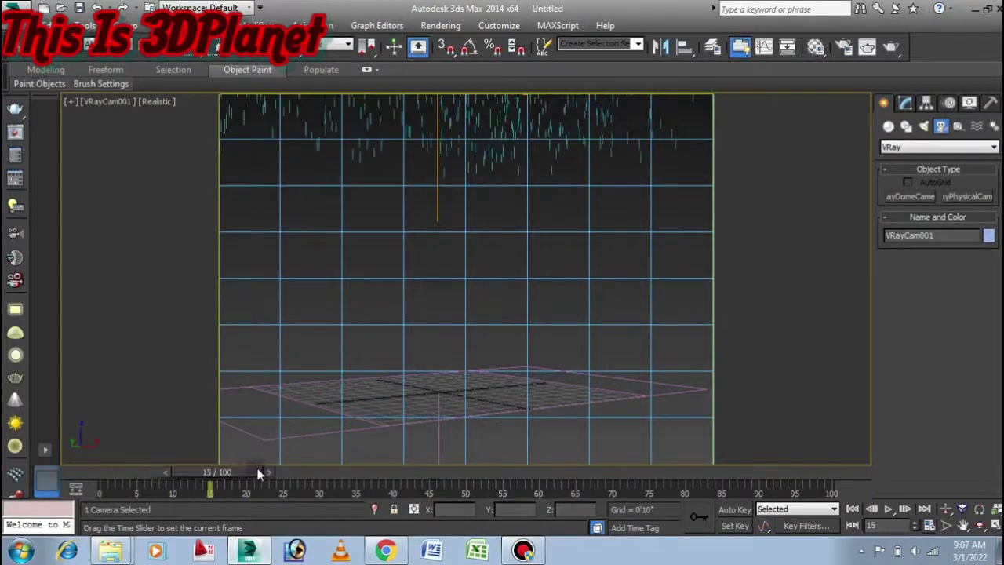
pyautogui.click(929, 526)
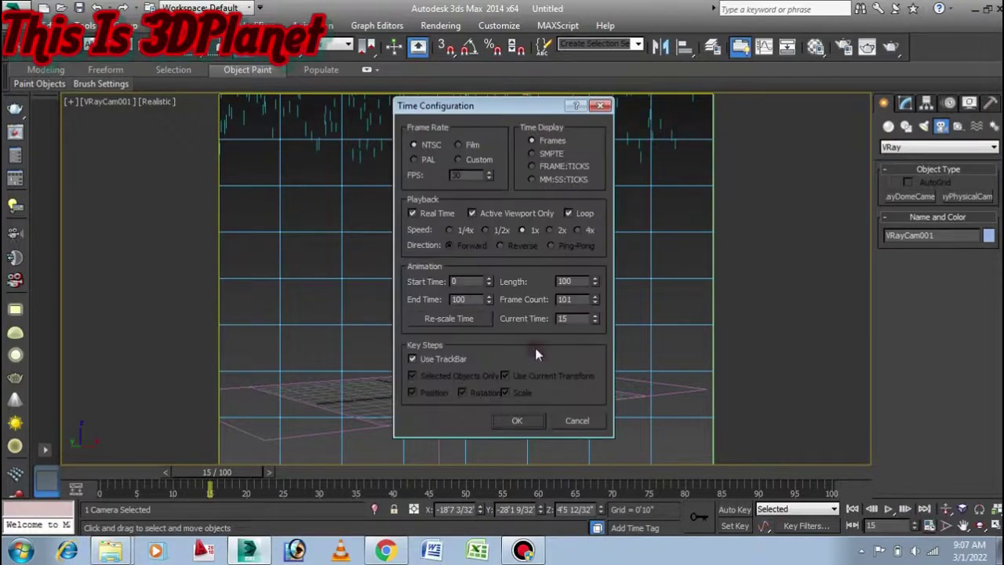
pyautogui.write('15')
pyautogui.press('Return')
pyautogui.press('Tab')
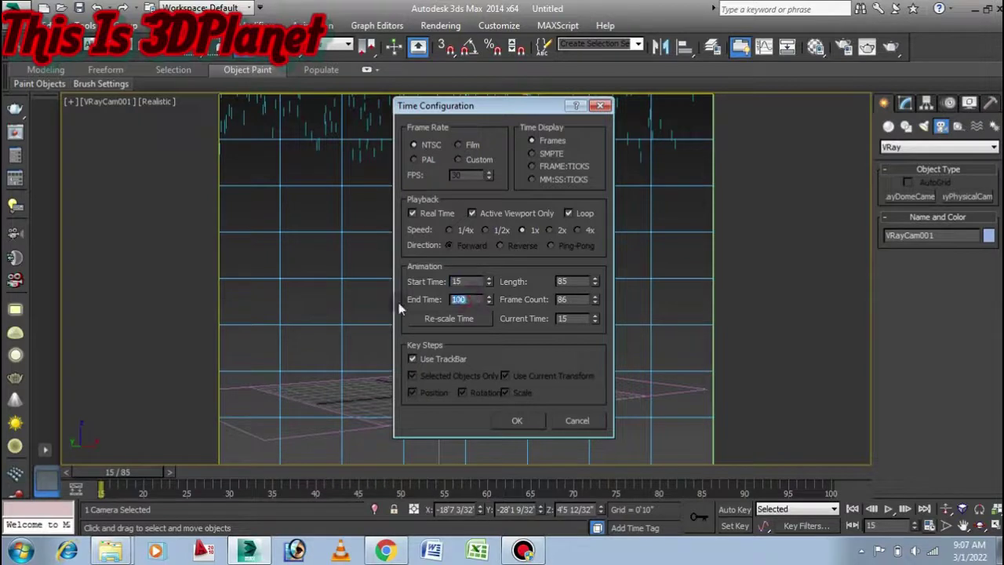
pyautogui.write('500')
pyautogui.press('Return')
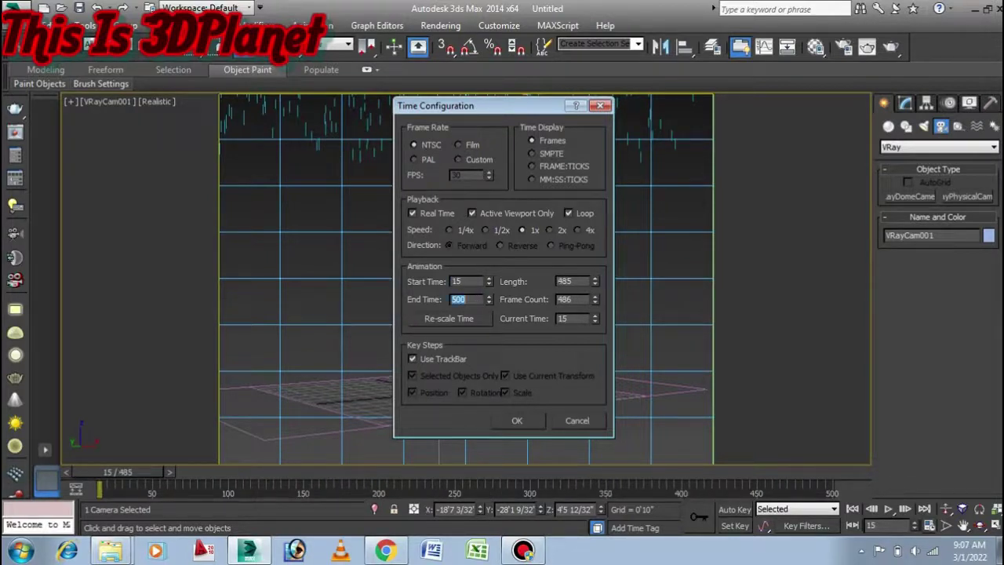
pyautogui.click(512, 420)
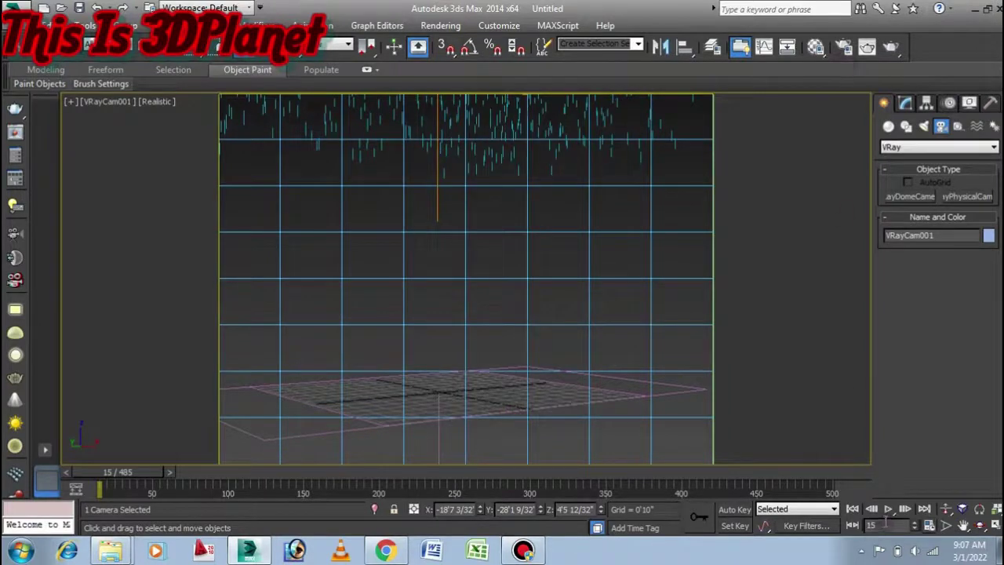
# - Change the animation's frame rate to Film in the time configuration
pyautogui.click(929, 525)
pyautogui.click(460, 145)
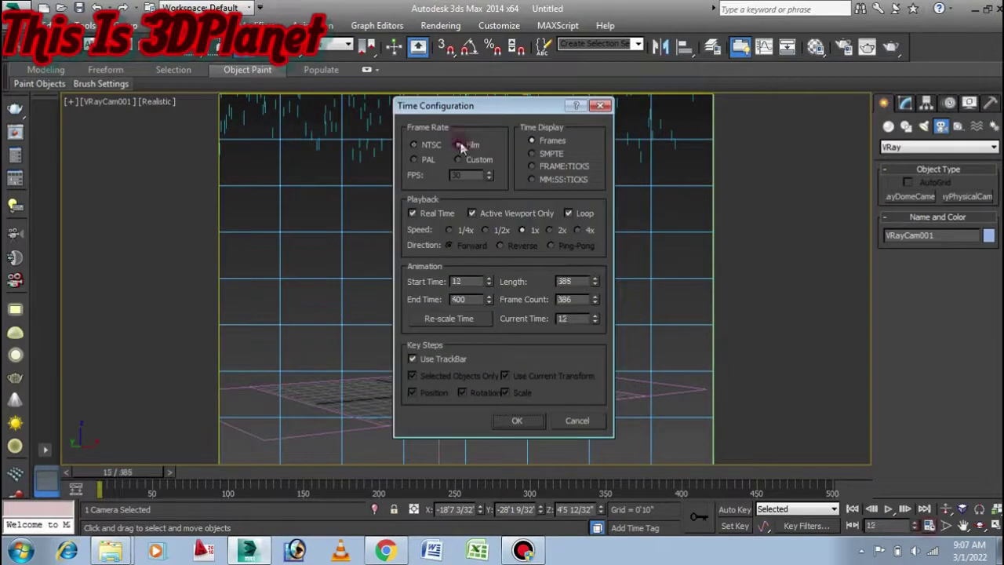
pyautogui.click(525, 421)
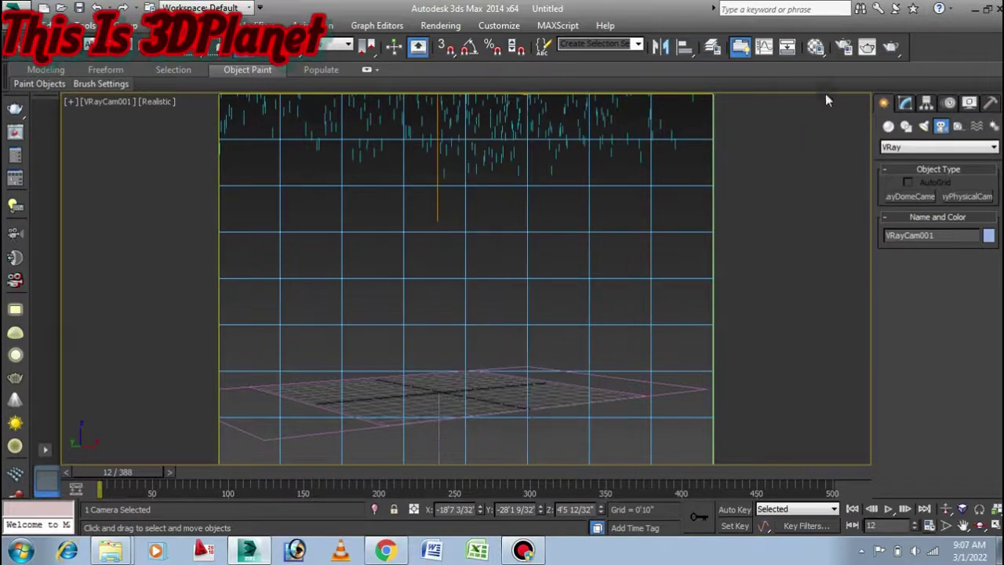
# - Set the render time output to a range from frame 15 to frame 500
pyautogui.click(844, 47)
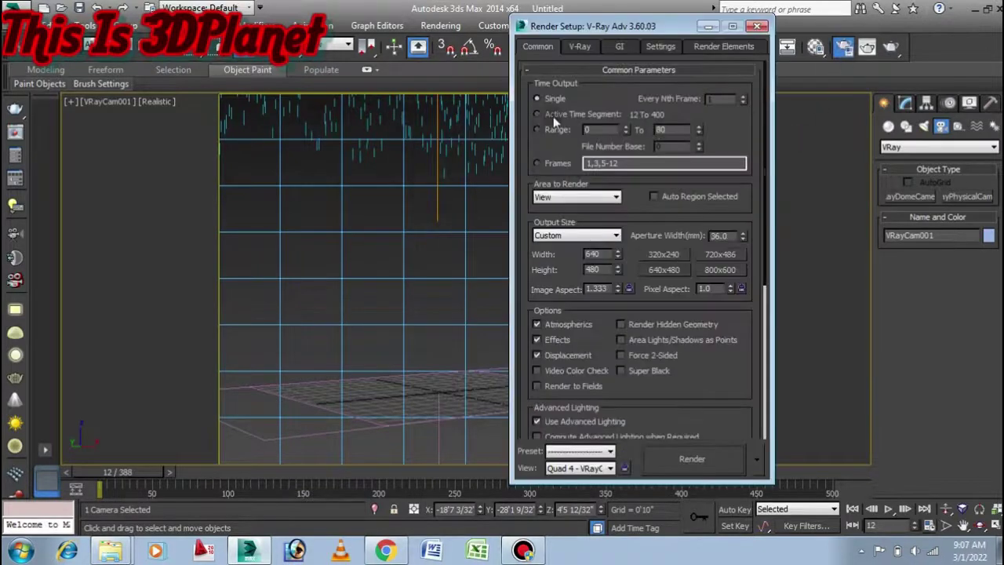
pyautogui.moveTo(594, 131); pyautogui.dragTo(535, 138)
pyautogui.click(548, 132)
pyautogui.moveTo(678, 132); pyautogui.dragTo(583, 136)
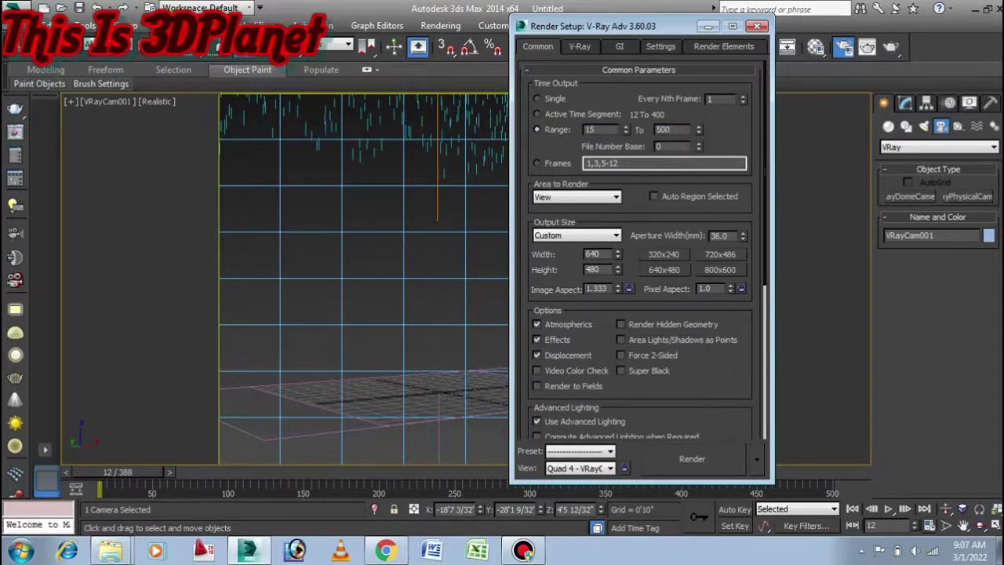
# - Begin setting up the render output file, choosing the Desktop as its location and AVI as its file type
pyautogui.scroll(-5, 716, 404)
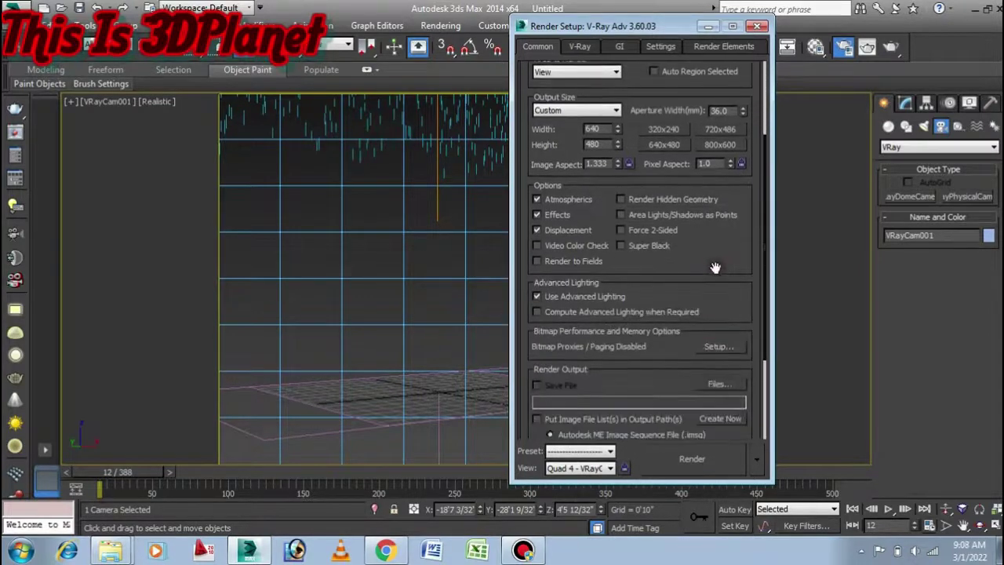
pyautogui.click(726, 297)
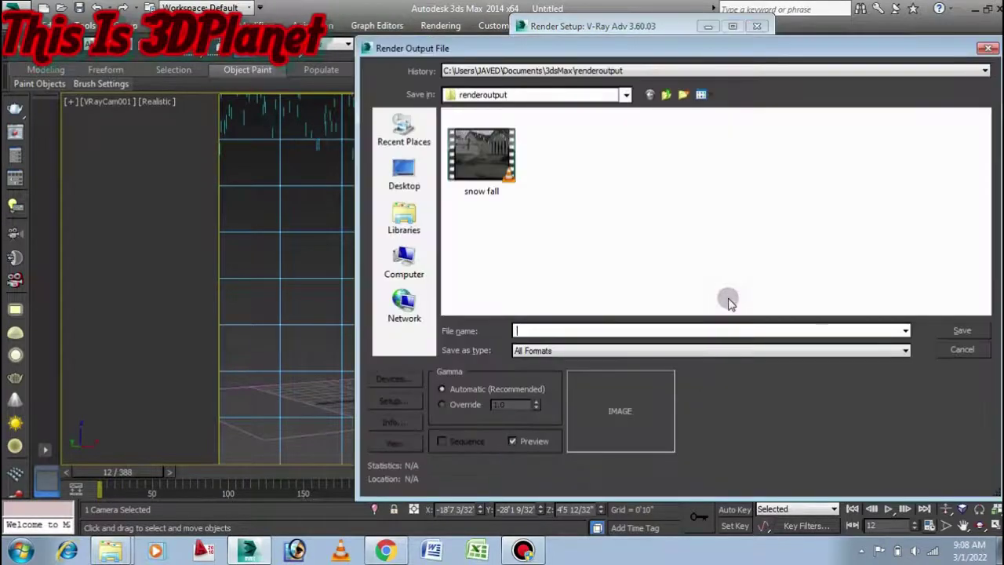
pyautogui.moveTo(661, 66); pyautogui.dragTo(554, 66)
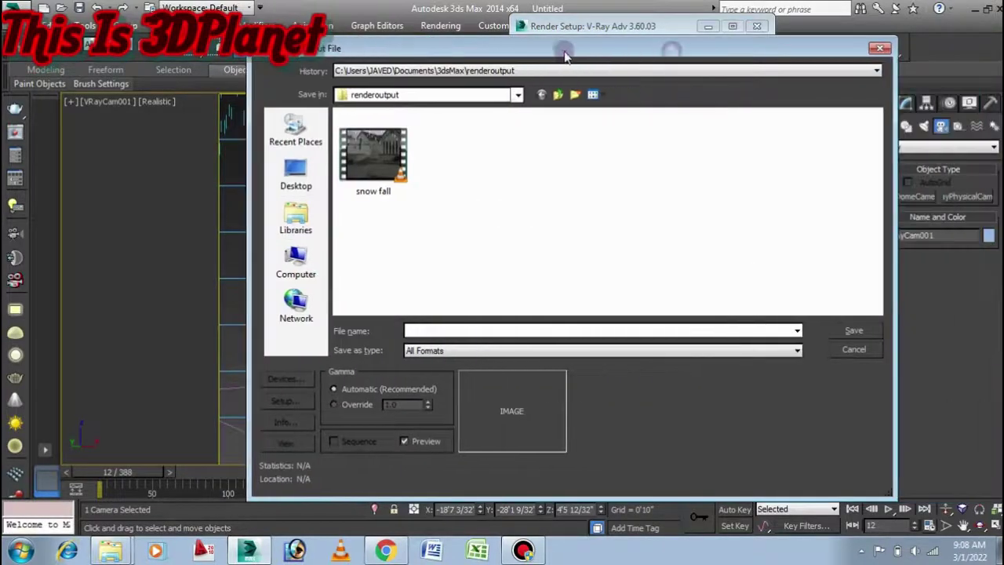
pyautogui.click(297, 263)
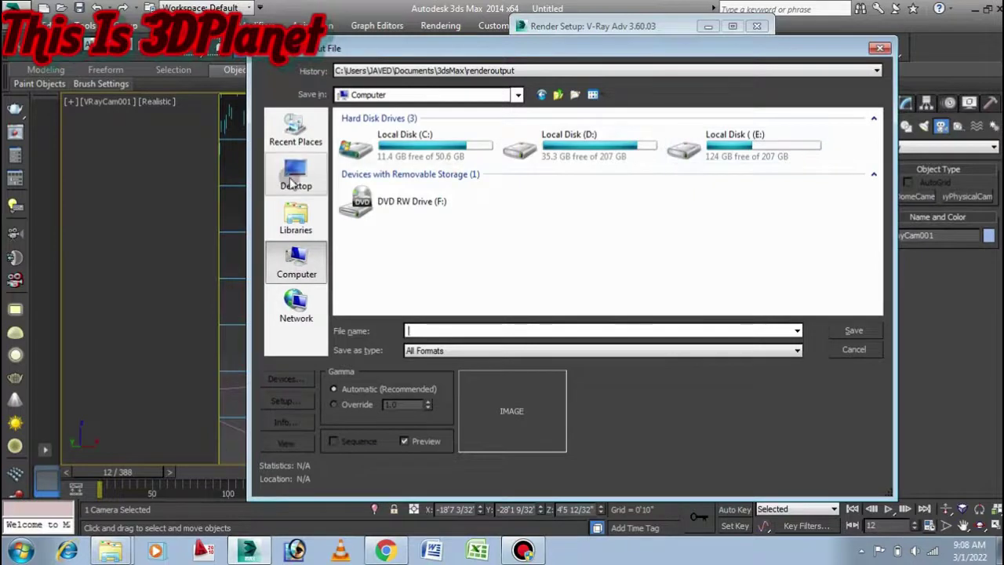
pyautogui.click(294, 178)
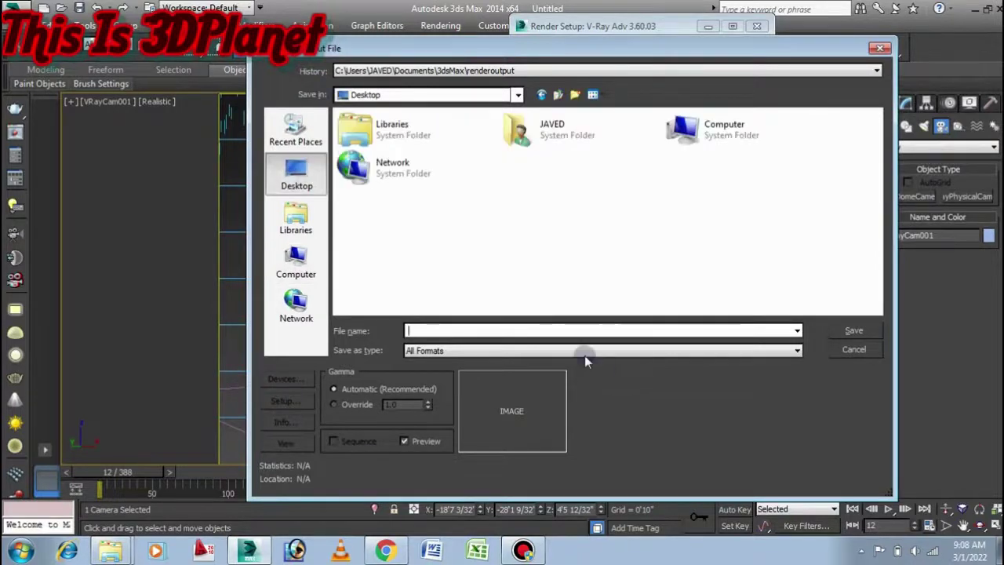
pyautogui.click(611, 353)
pyautogui.click(576, 376)
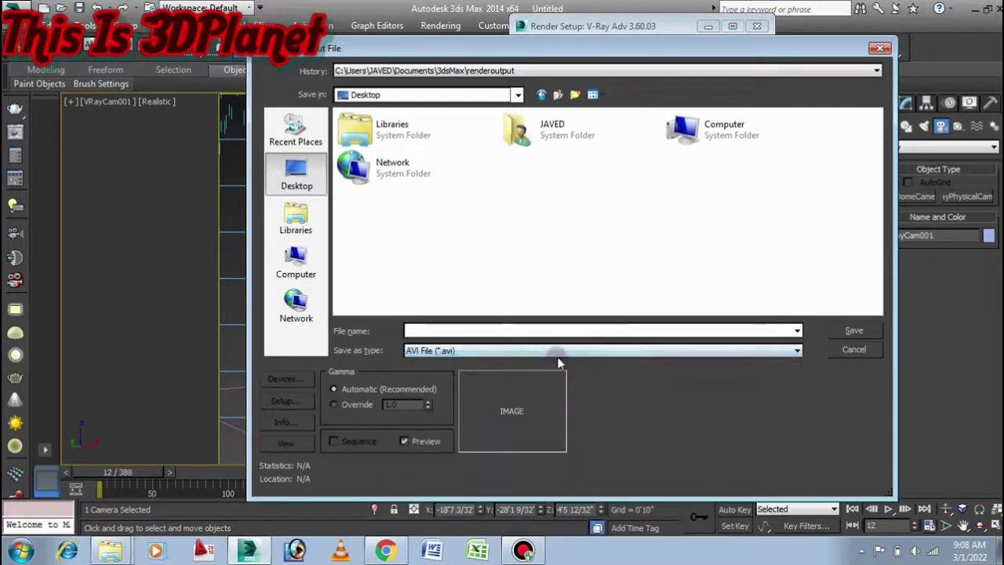
# - Save the render output as "snow falling" and accept DV Video Encoder as the AVI compressor
pyautogui.click(526, 331)
pyautogui.write('s')
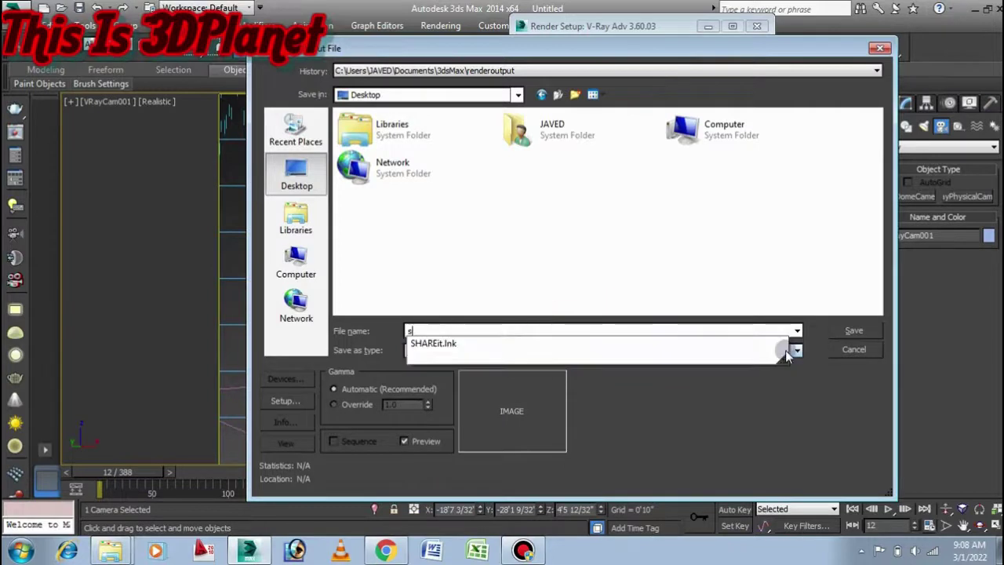
pyautogui.write('now')
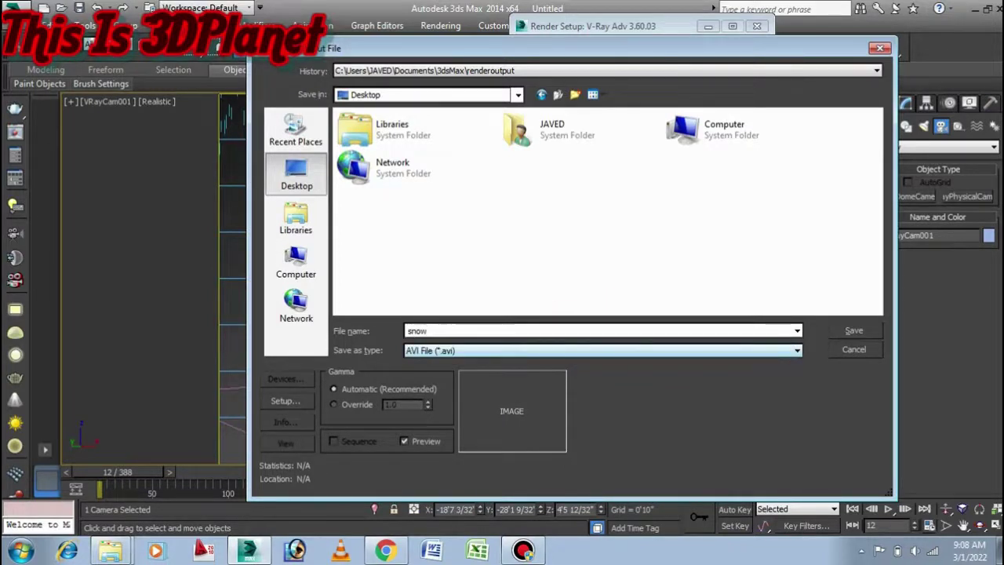
pyautogui.write(' falling')
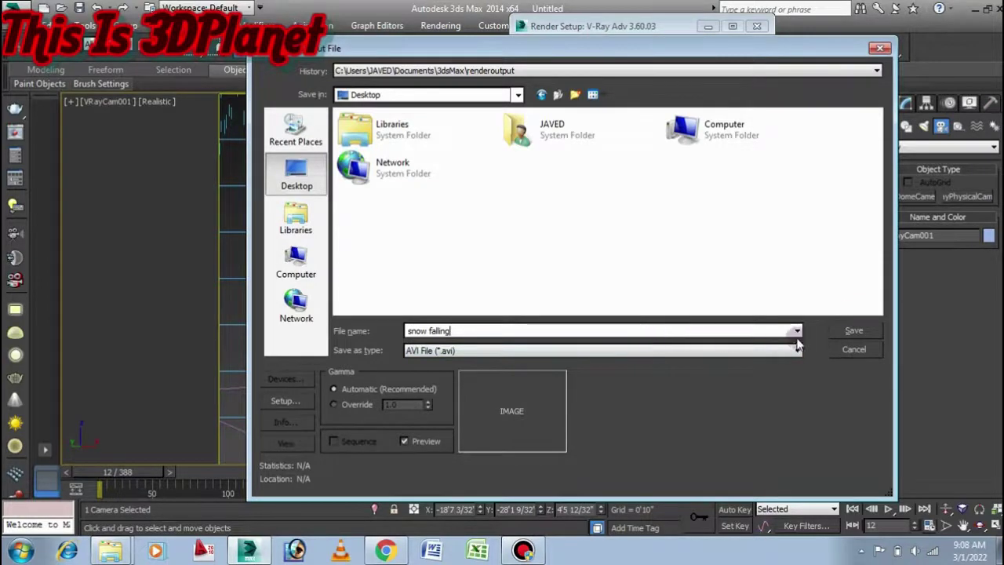
pyautogui.click(854, 331)
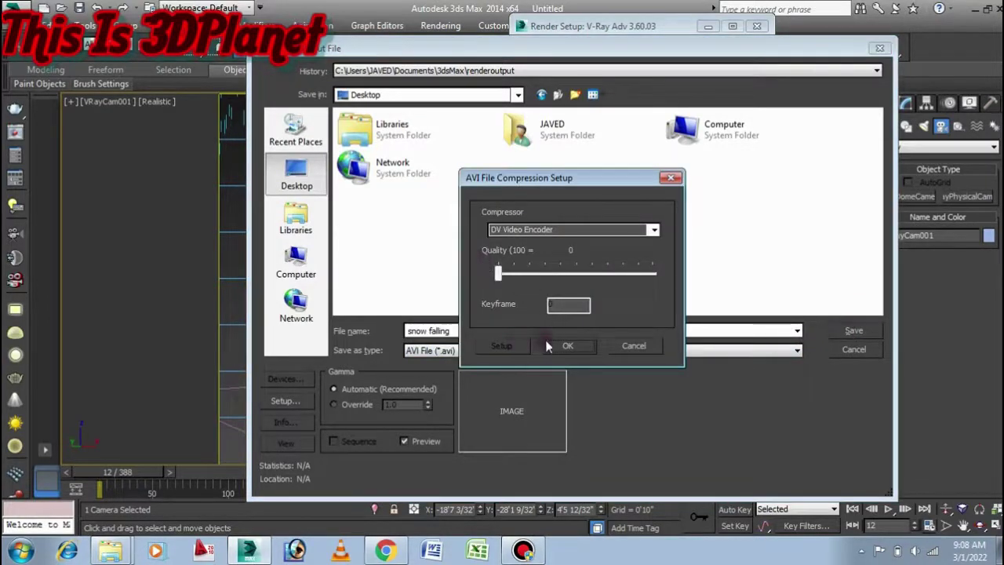
pyautogui.click(550, 346)
# - Switch the V-Ray image sampler to Bucket and set its noise threshold to 0.1
pyautogui.scroll(5, 689, 167)
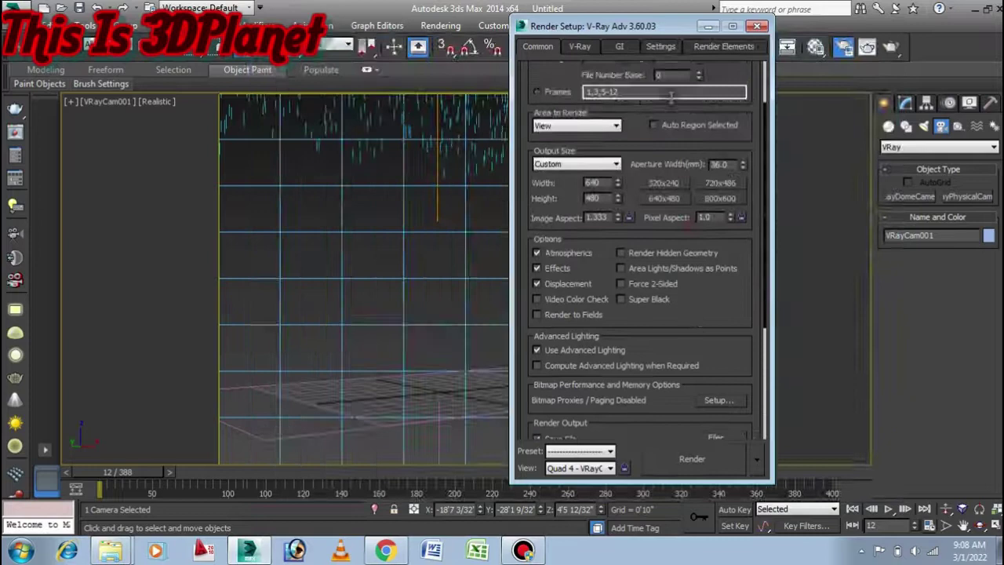
pyautogui.click(580, 46)
pyautogui.click(619, 146)
pyautogui.click(585, 157)
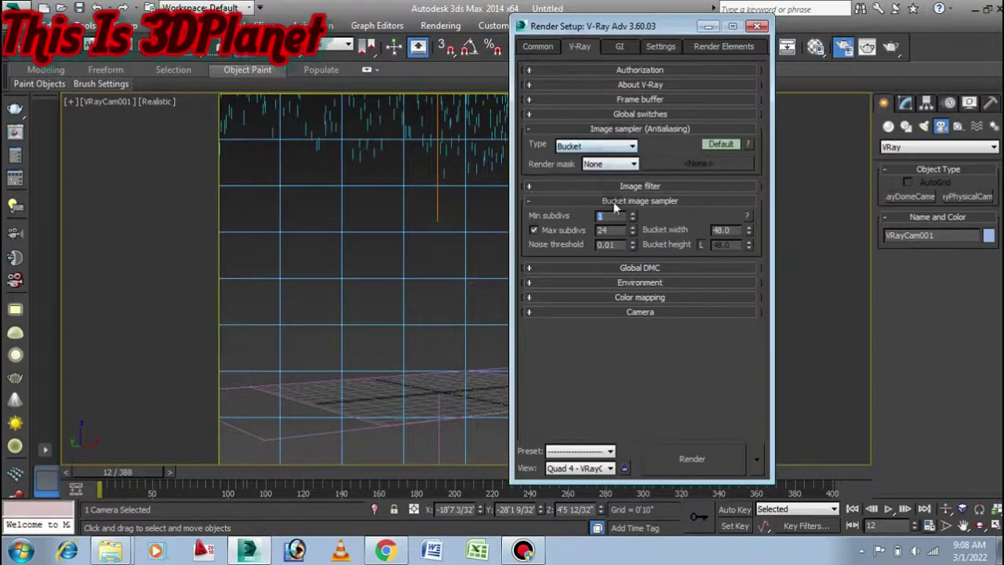
pyautogui.click(608, 244)
pyautogui.write('0.1')
# - Enable the V-Ray GI environment and change its color to pure white
pyautogui.click(634, 282)
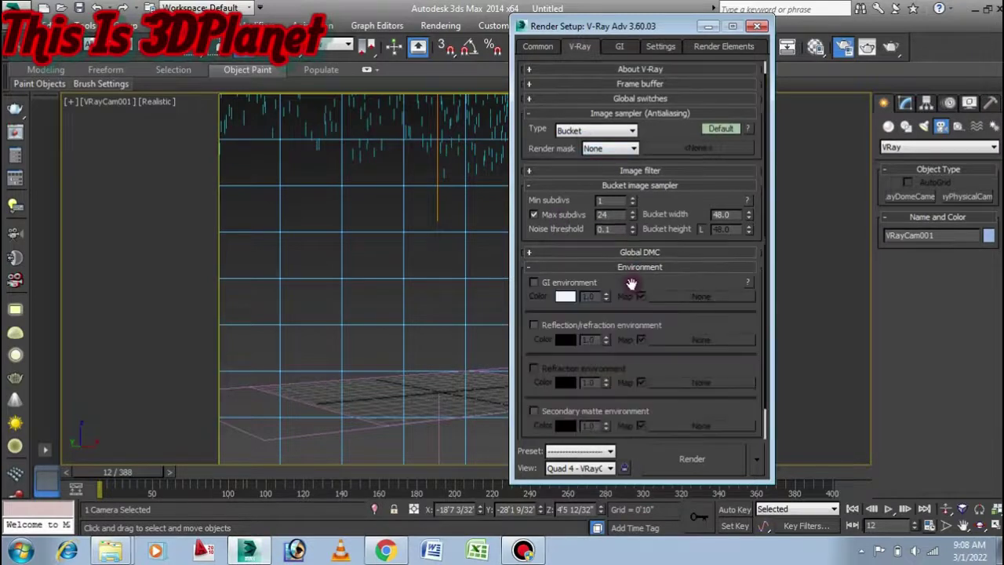
pyautogui.click(568, 297)
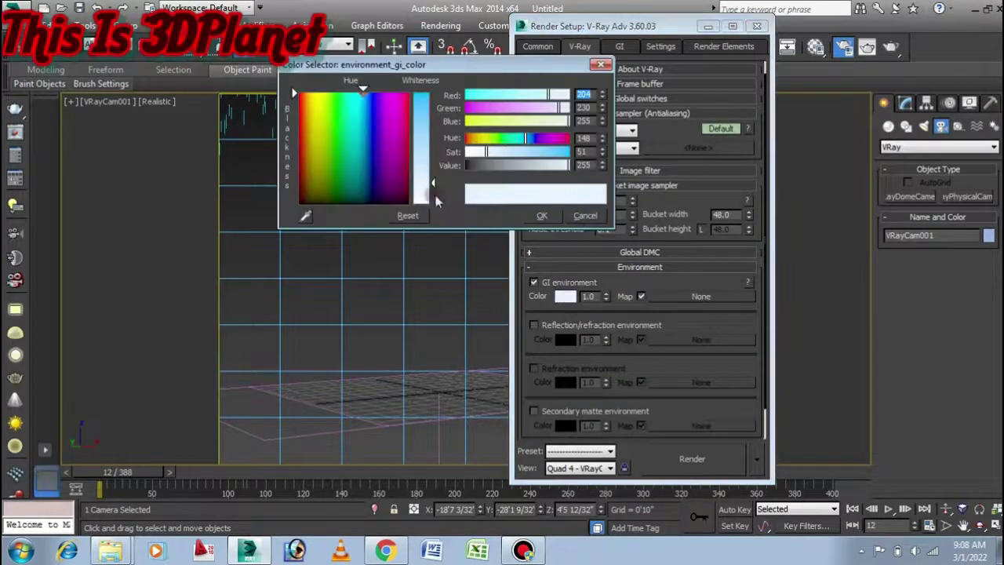
pyautogui.moveTo(435, 182); pyautogui.dragTo(435, 205)
pyautogui.click(553, 219)
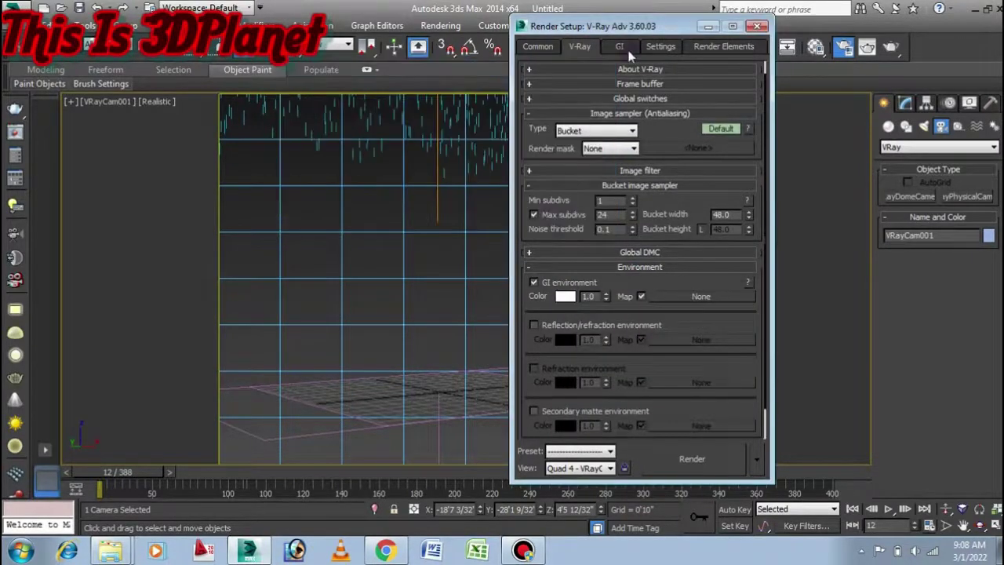
# - Set the primary GI engine to Irradiance map and use its Very low preset
pyautogui.click(620, 46)
pyautogui.click(661, 101)
pyautogui.click(631, 112)
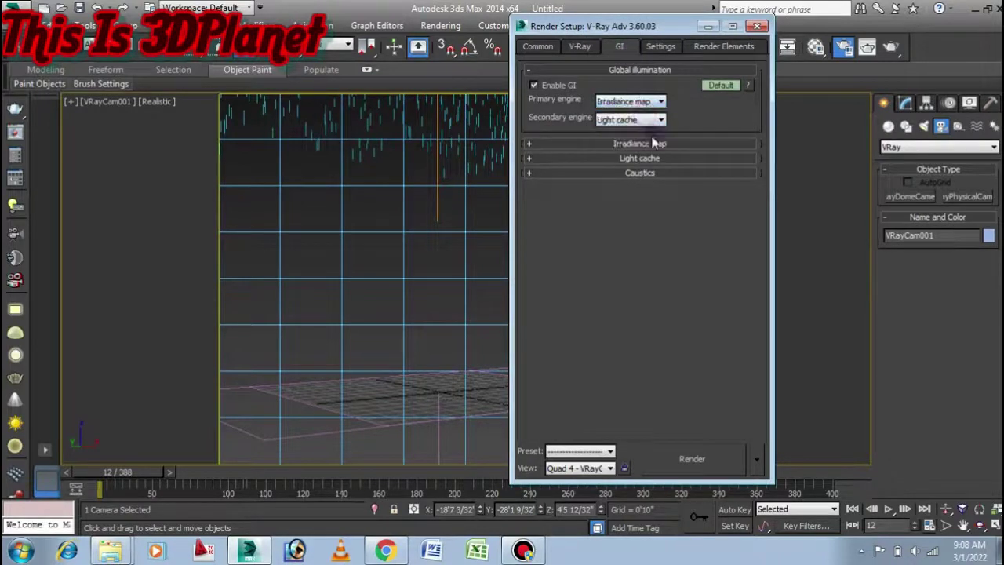
pyautogui.click(653, 143)
pyautogui.click(635, 160)
pyautogui.click(636, 183)
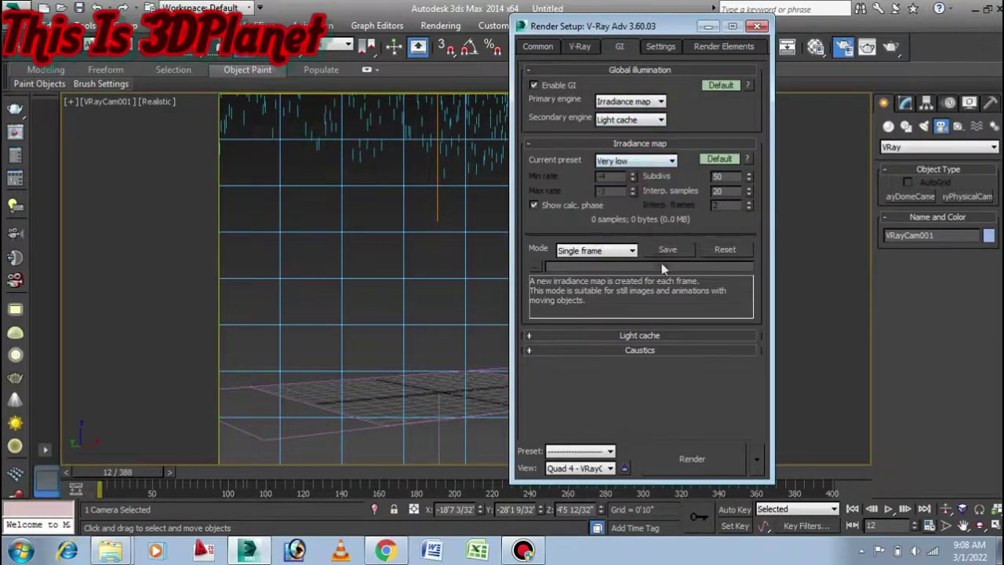
# - Set the light cache subdivisions to 500 and close the render settings
pyautogui.click(659, 335)
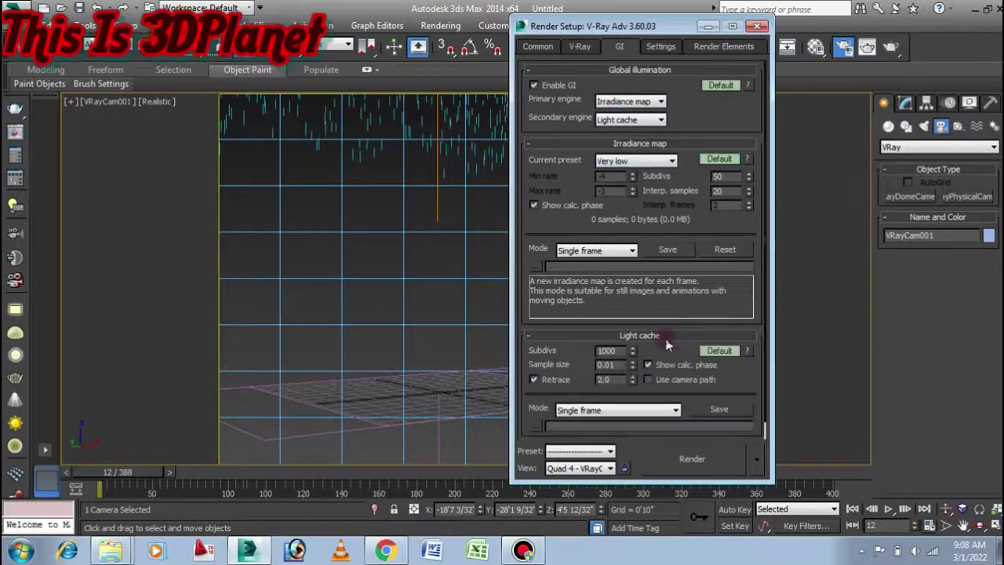
pyautogui.doubleClick(611, 350)
pyautogui.write('500')
pyautogui.click(661, 46)
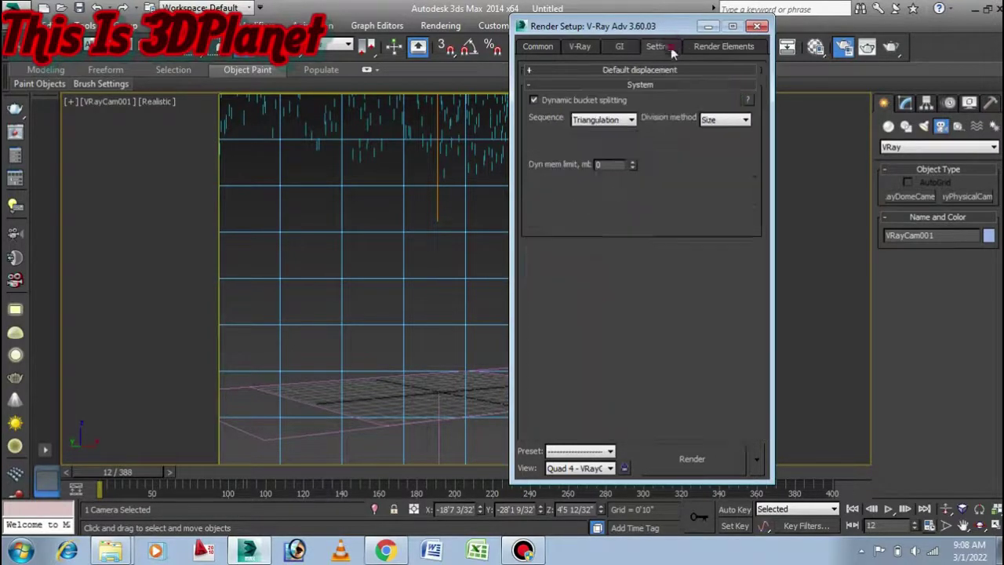
pyautogui.click(757, 26)
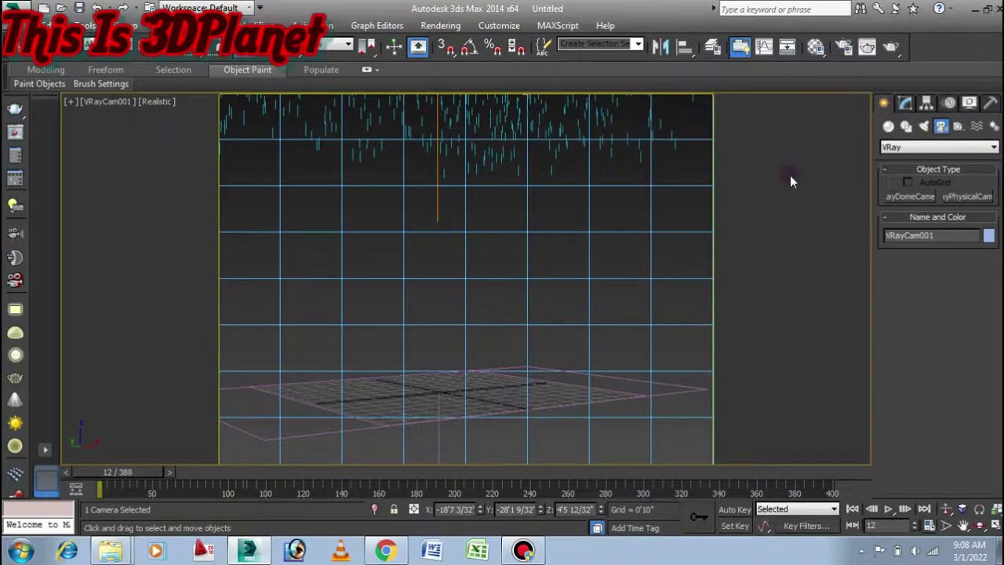
# - Start a test render of the animation through the V-Ray camera, stop it during the first frame and close the V-Ray messages
pyautogui.click(899, 58)
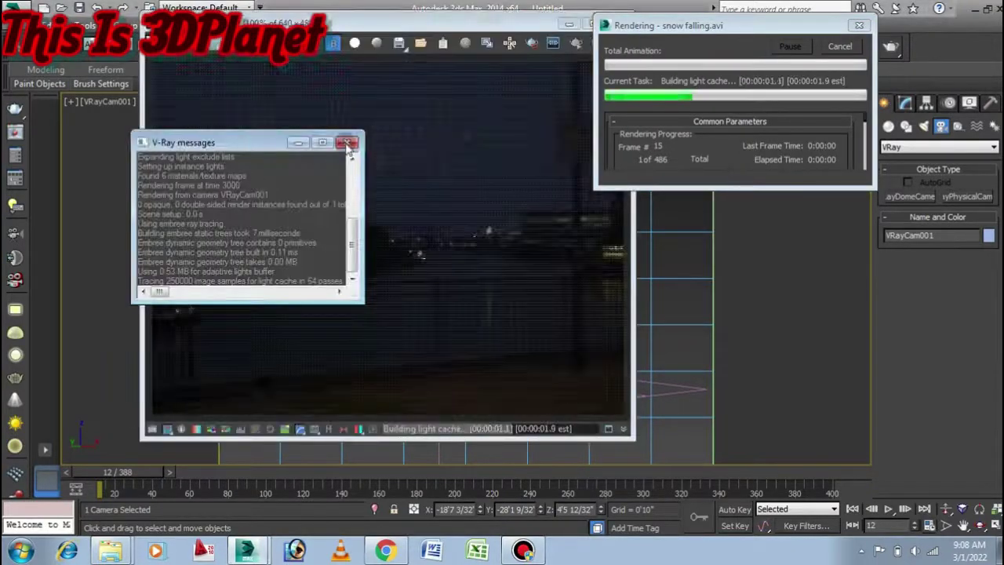
pyautogui.click(348, 142)
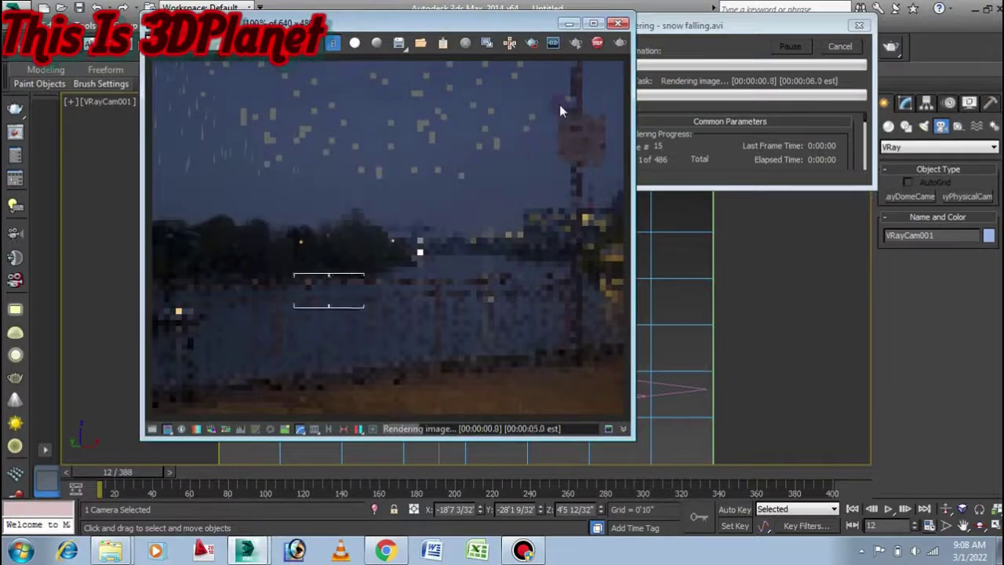
pyautogui.click(620, 29)
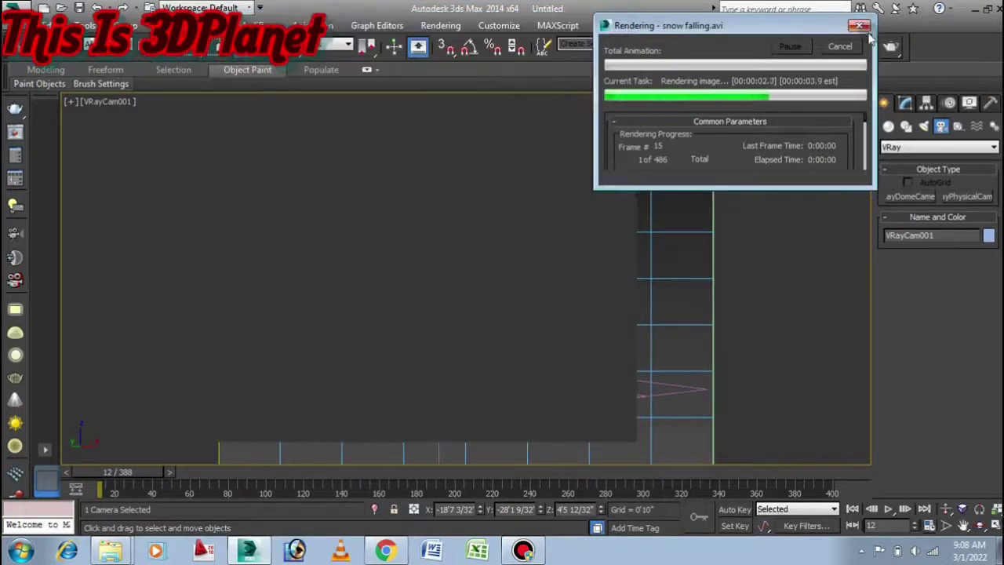
pyautogui.click(861, 28)
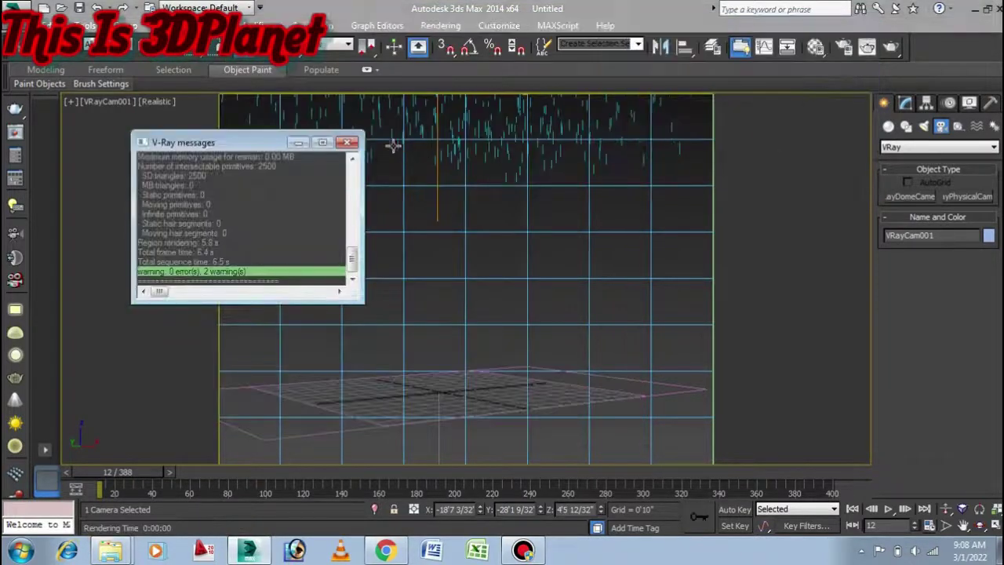
pyautogui.click(348, 142)
# - Select the spray particle system and set its viewport count to 10000
pyautogui.click(494, 110)
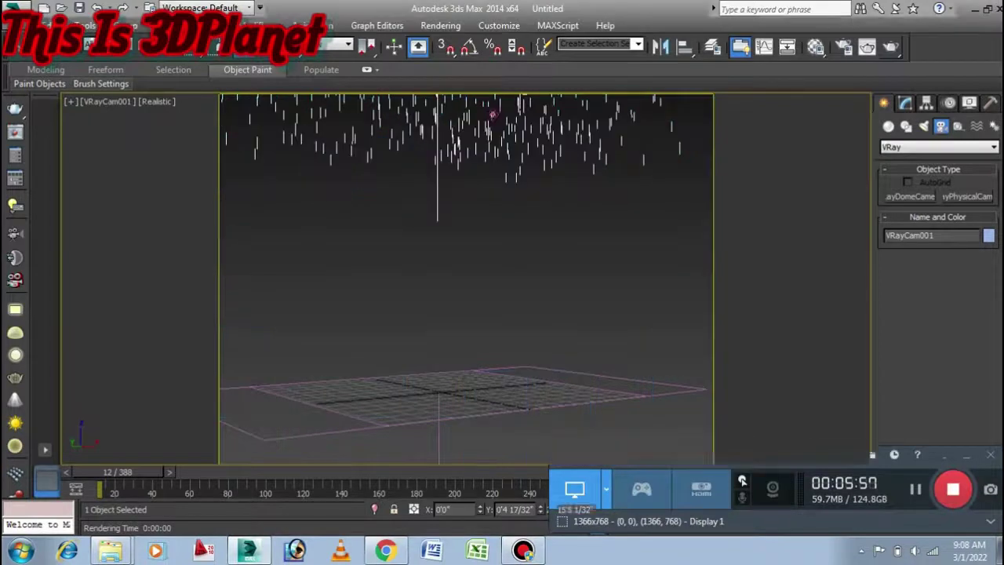
pyautogui.click(905, 103)
pyautogui.click(921, 187)
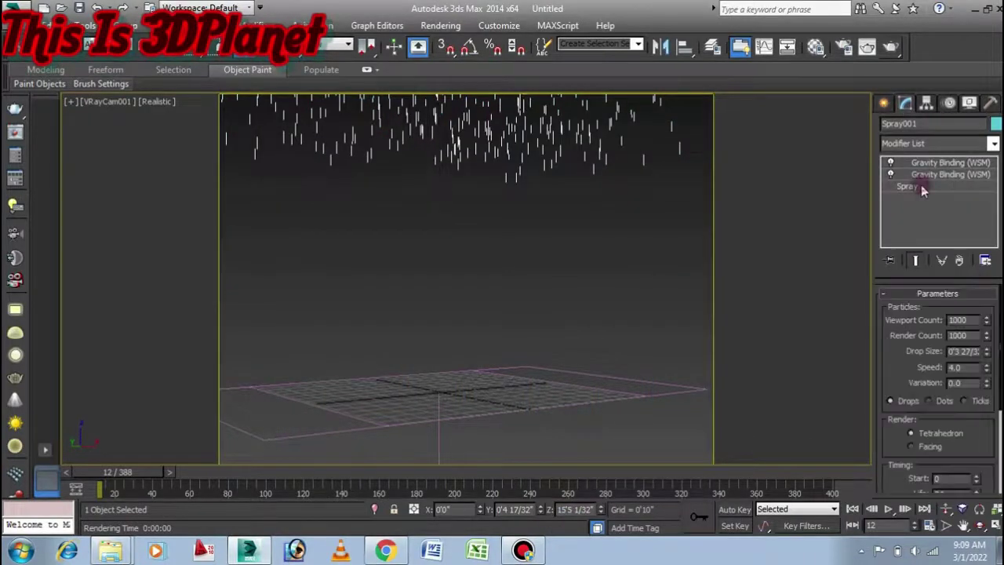
pyautogui.doubleClick(971, 319)
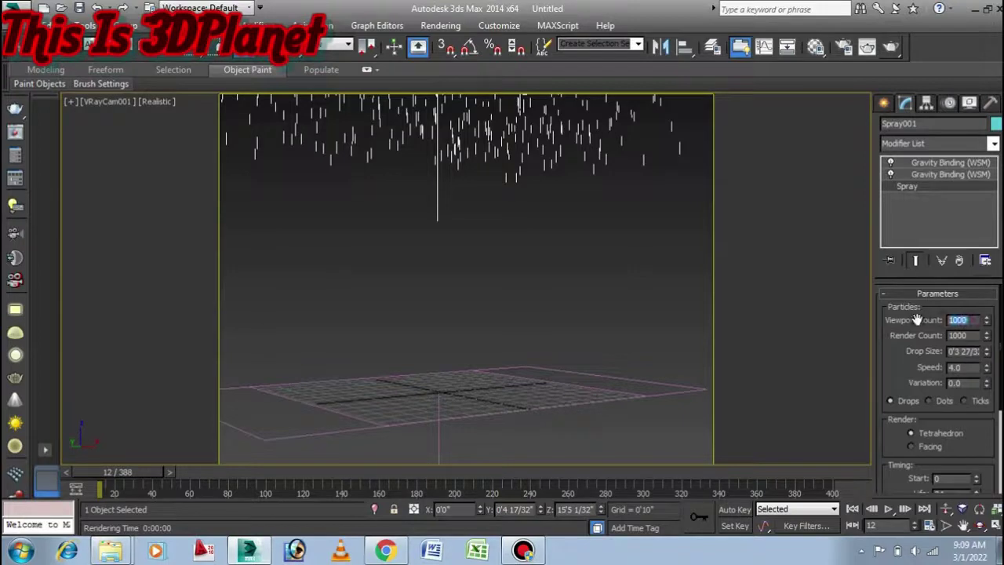
pyautogui.write('1')
pyautogui.press('Return')
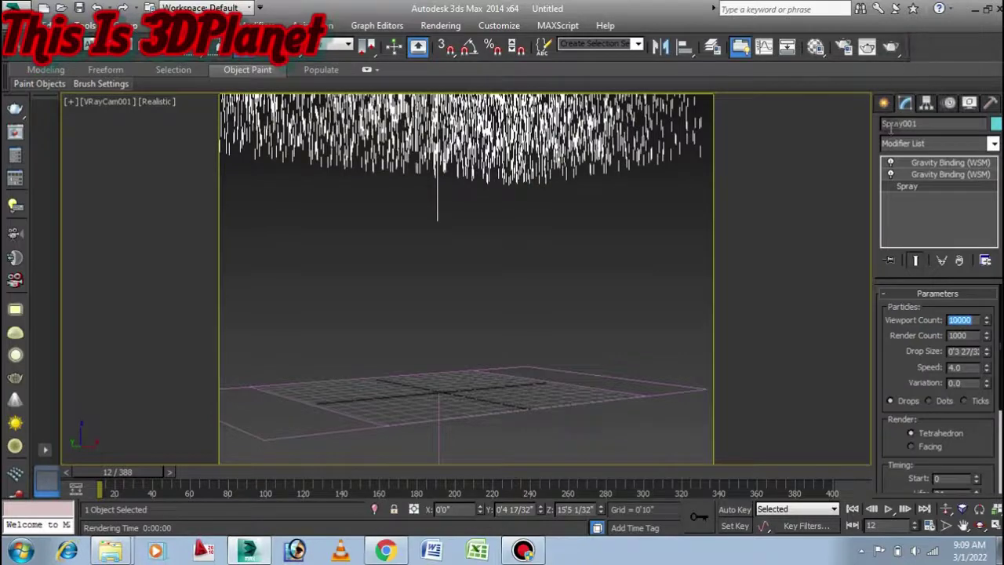
pyautogui.click(884, 103)
# - Render the denser rain, overwriting "snow falling.avi", and stop the render during its first frame
pyautogui.click(891, 47)
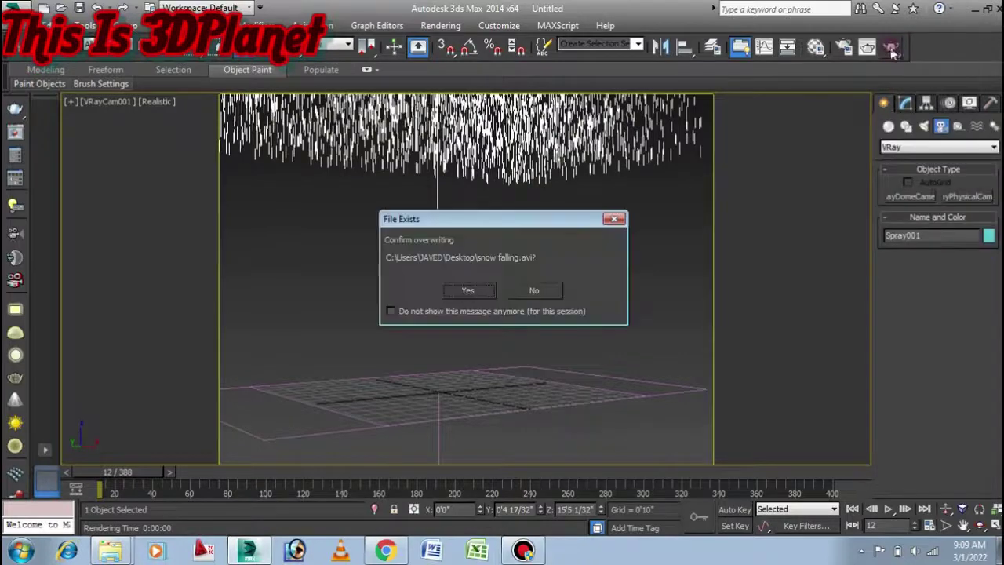
pyautogui.click(487, 293)
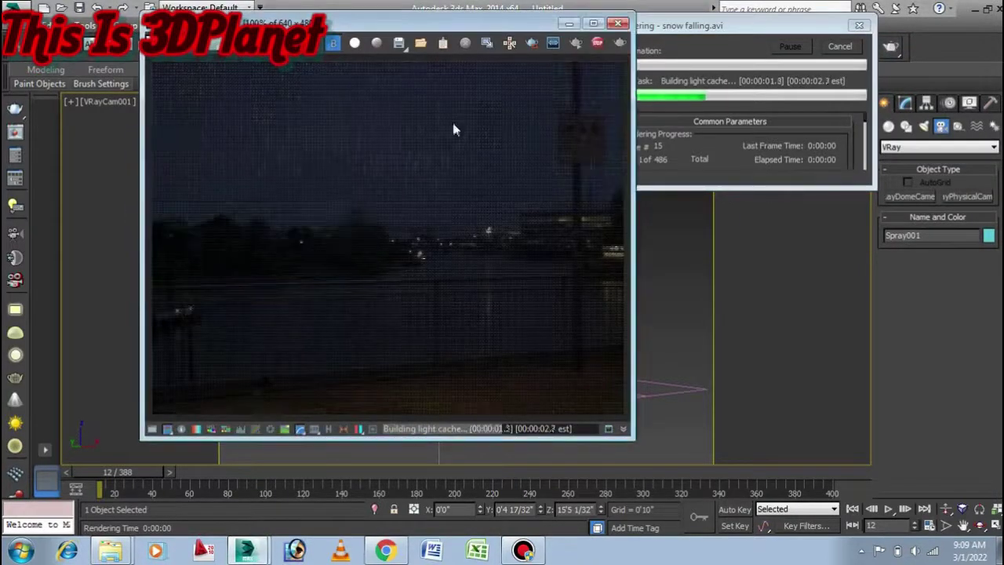
pyautogui.click(858, 29)
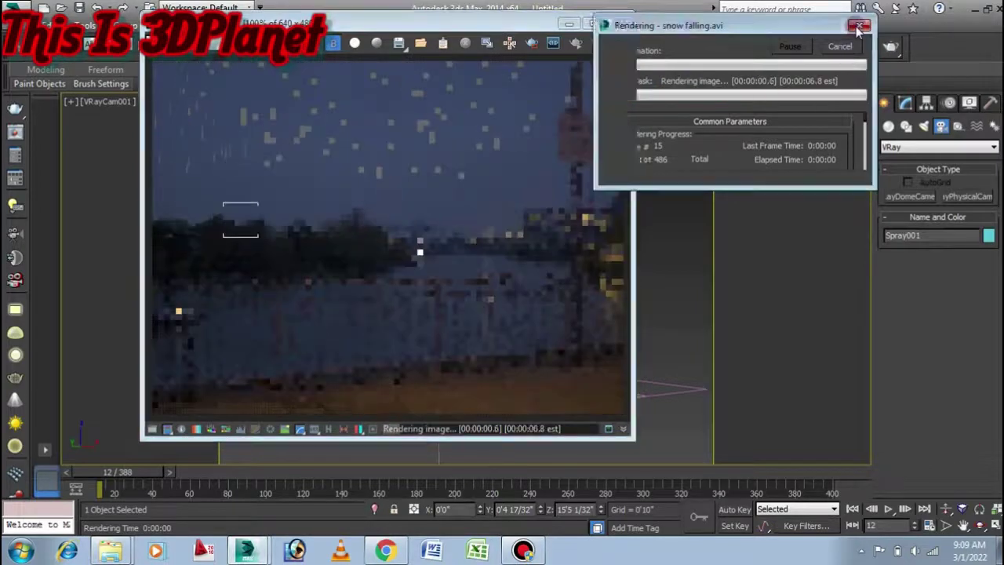
pyautogui.click(626, 25)
# - Increase the spray's drop size to about 0'8 2/32" at the base Spray level
pyautogui.click(906, 103)
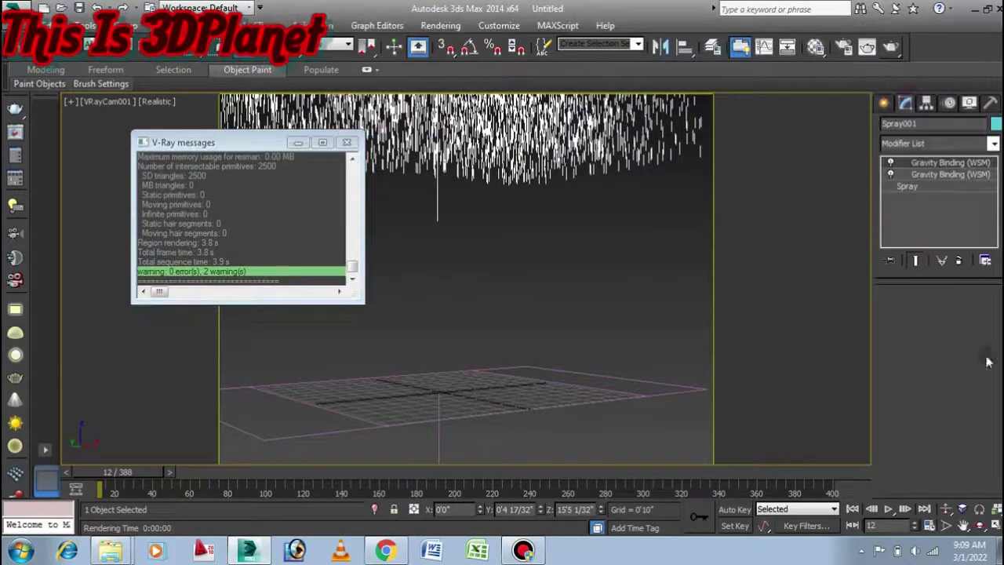
pyautogui.click(908, 186)
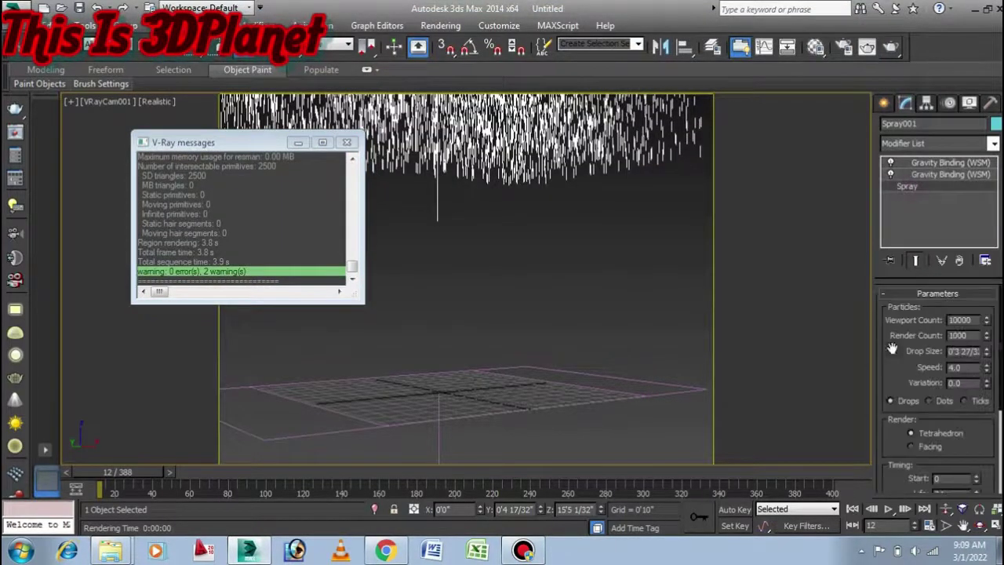
pyautogui.click(347, 142)
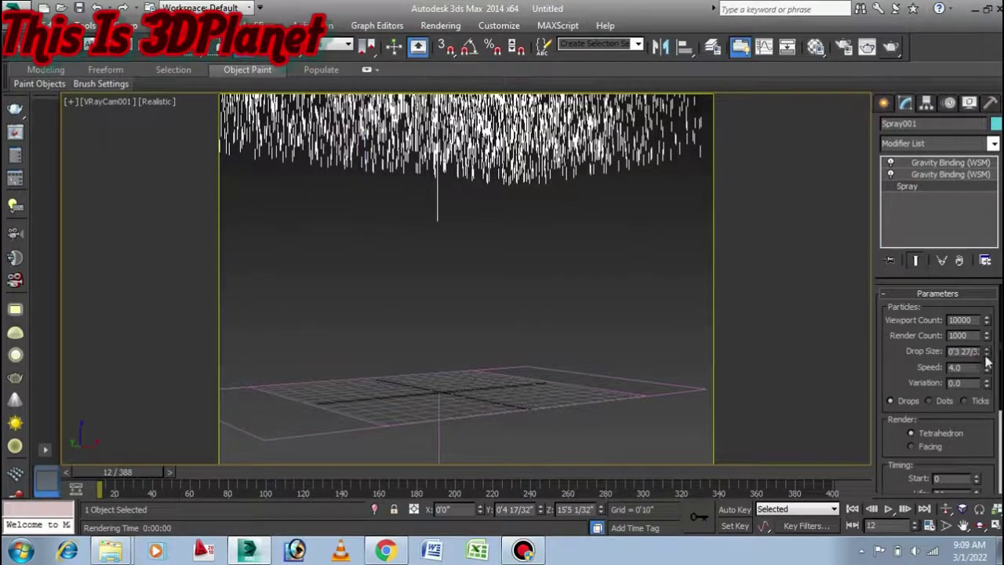
pyautogui.moveTo(987, 354); pyautogui.dragTo(987, 315)
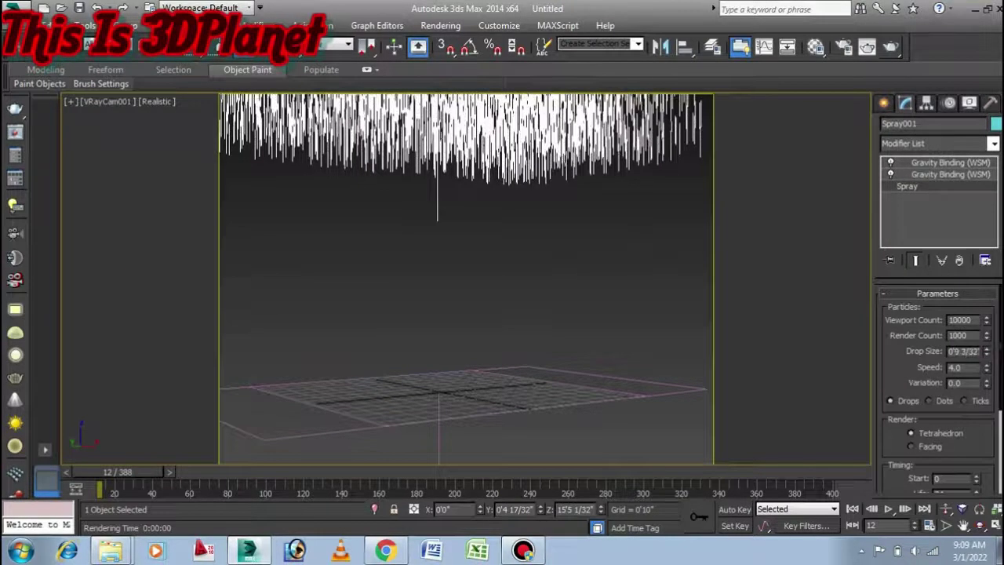
# - Test-render the larger drops over "snow falling.avi", stop during the first frame and close the V-Ray messages
pyautogui.click(891, 46)
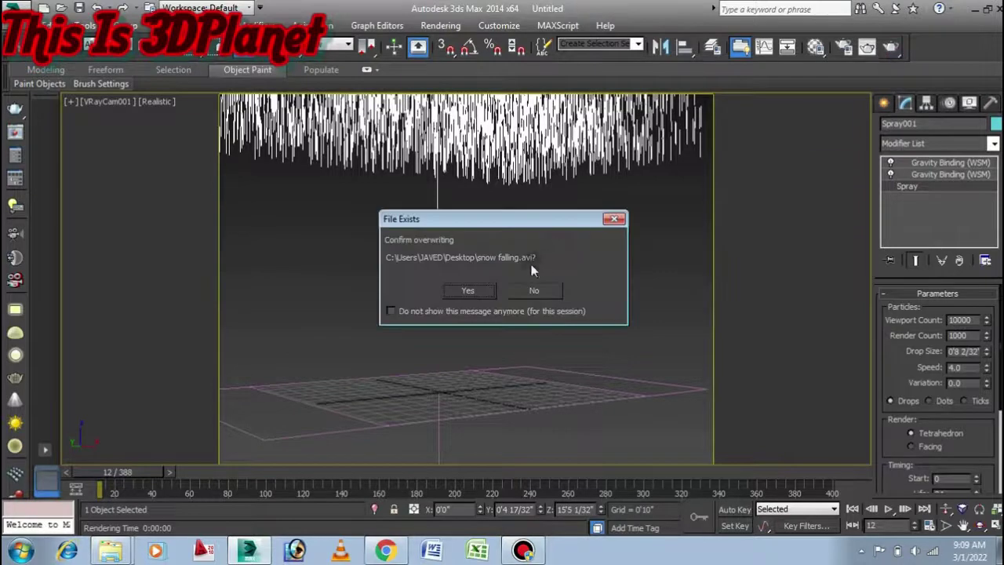
pyautogui.click(469, 290)
pyautogui.click(351, 163)
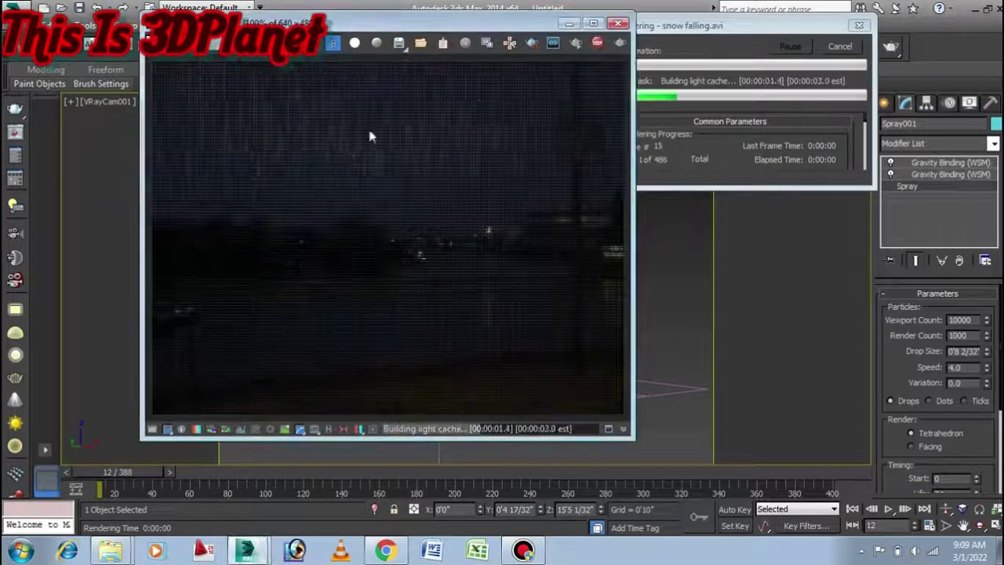
pyautogui.click(619, 23)
pyautogui.click(859, 25)
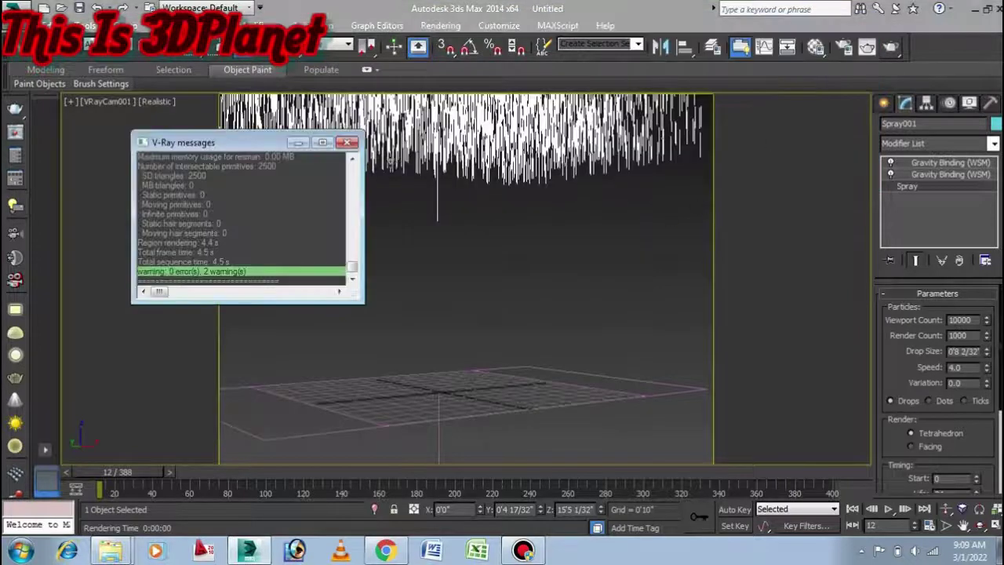
pyautogui.click(348, 142)
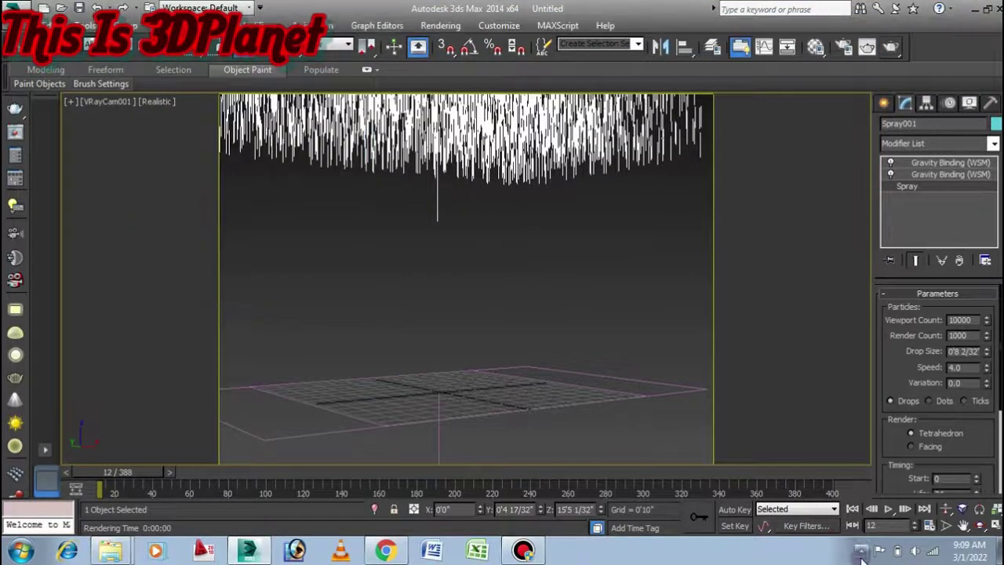